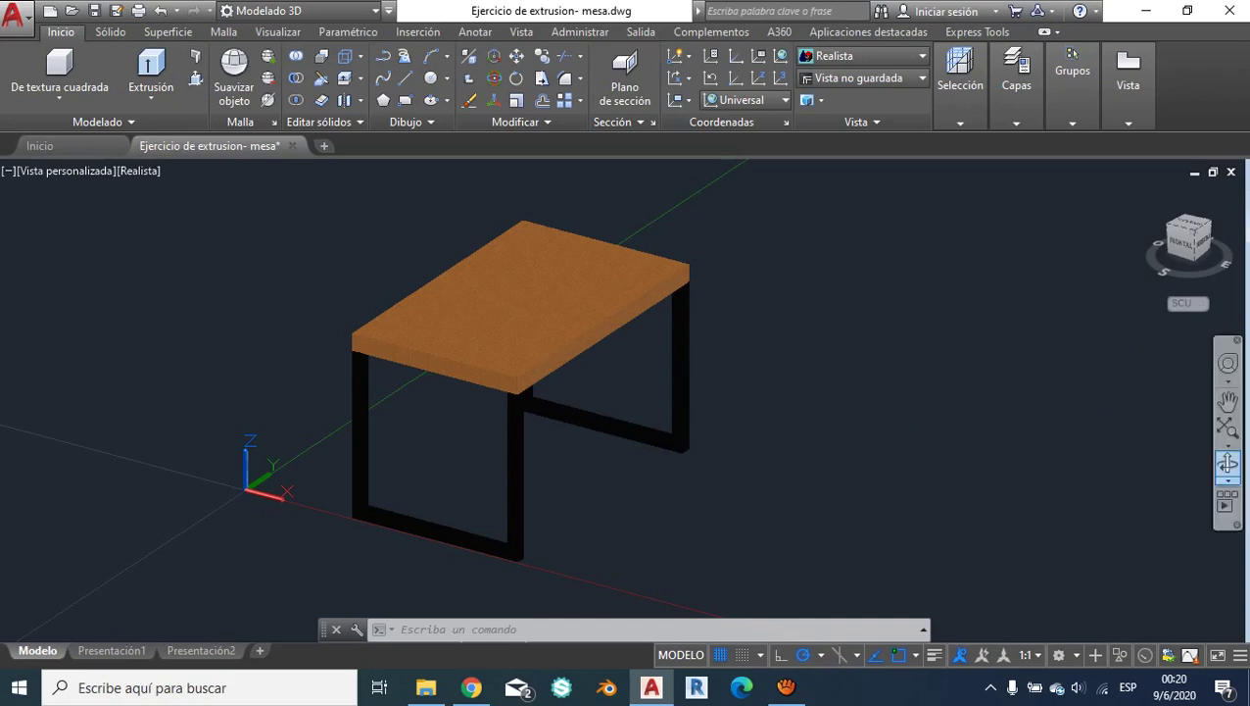
Step: Orbit around the 3D table with 3DORBIT and zoom out until it sits small near the origin
click(1227, 466)
mouse_move(810, 403)
mouse_down()
mouse_move(743, 384)
mouse_move(720, 329)
mouse_move(799, 312)
mouse_move(784, 392)
mouse_move(740, 418)
mouse_move(725, 376)
mouse_move(777, 374)
mouse_move(734, 371)
mouse_move(753, 382)
mouse_up()
scroll(777, 374, down, 2)
scroll(742, 396, down, 1)
key(Escape)
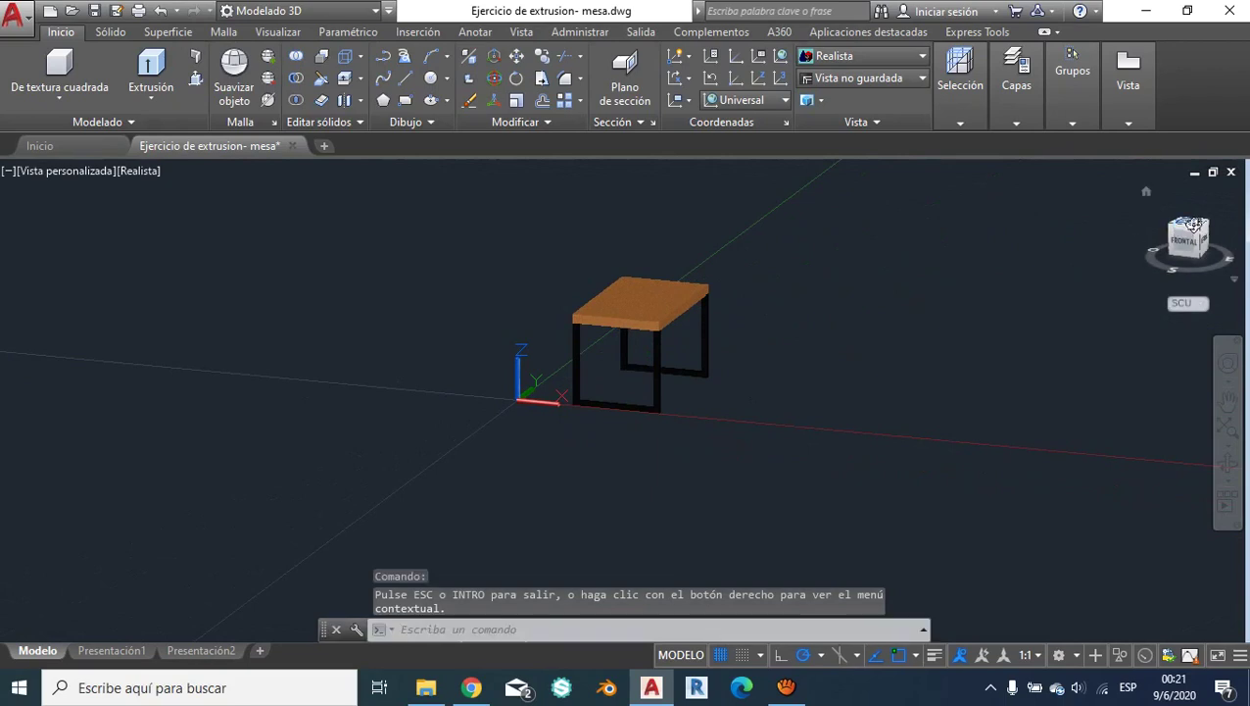
Step: Switch to the top view and pan so the table has open room on both sides
click(1188, 232)
scroll(846, 316, down, 1)
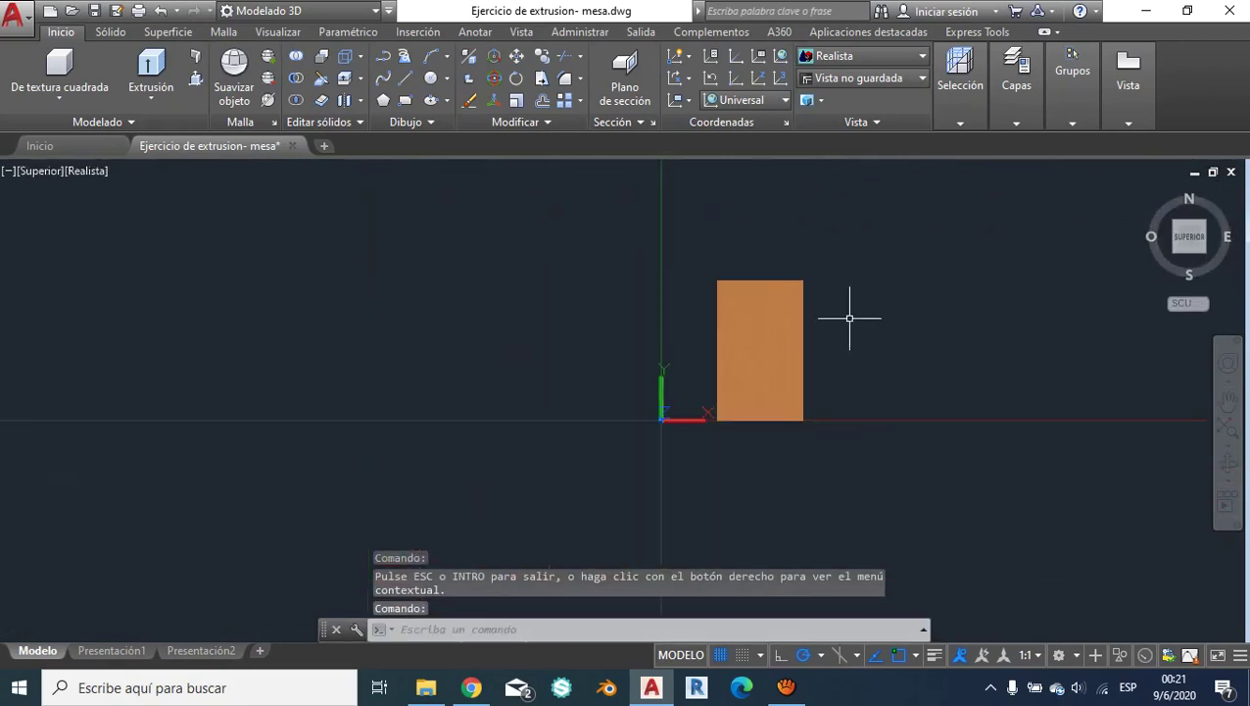
middle_drag(849, 317, 819, 245)
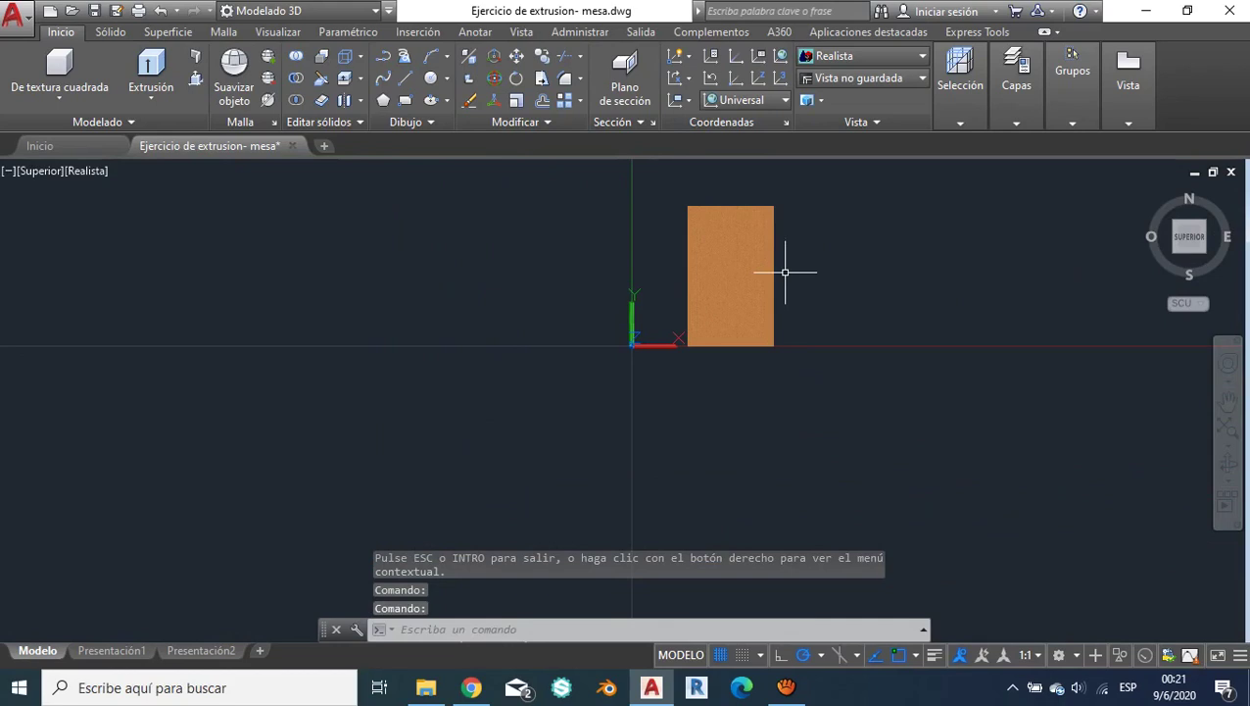
middle_drag(785, 273, 731, 295)
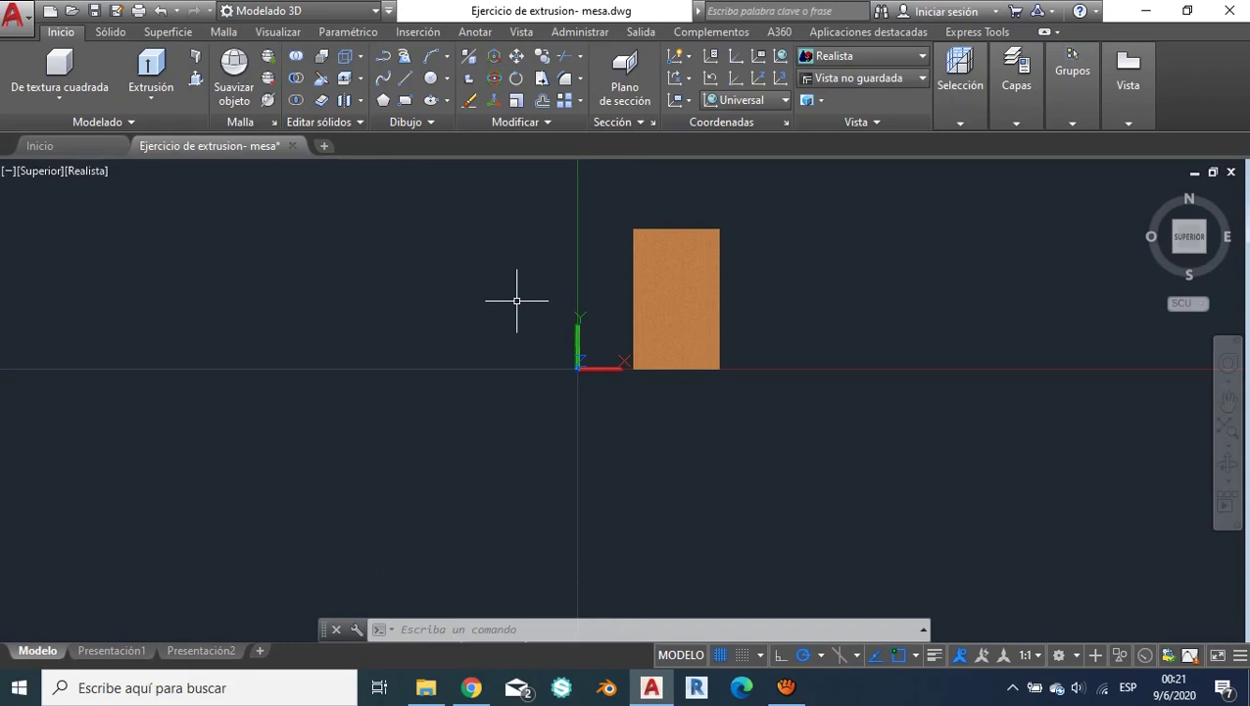
middle_drag(516, 301, 502, 317)
Step: Draw two single-segment polylines on the ground, one left and one right of the table
click(383, 55)
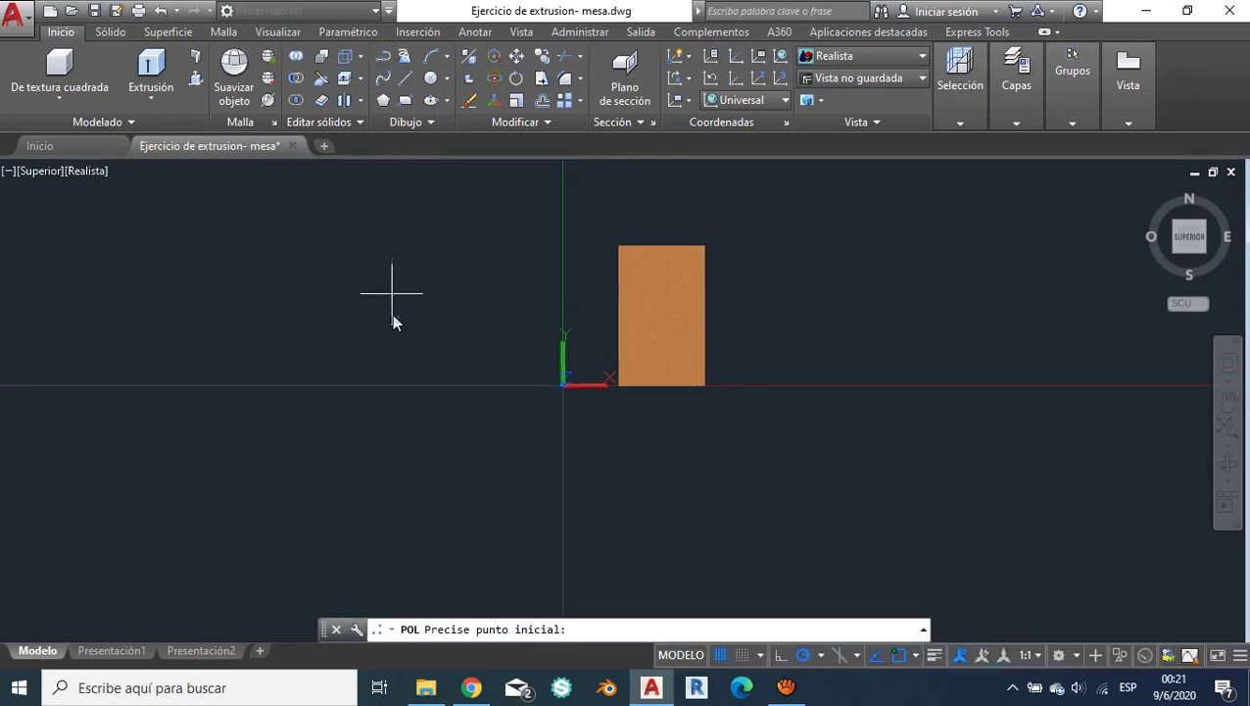
click(328, 489)
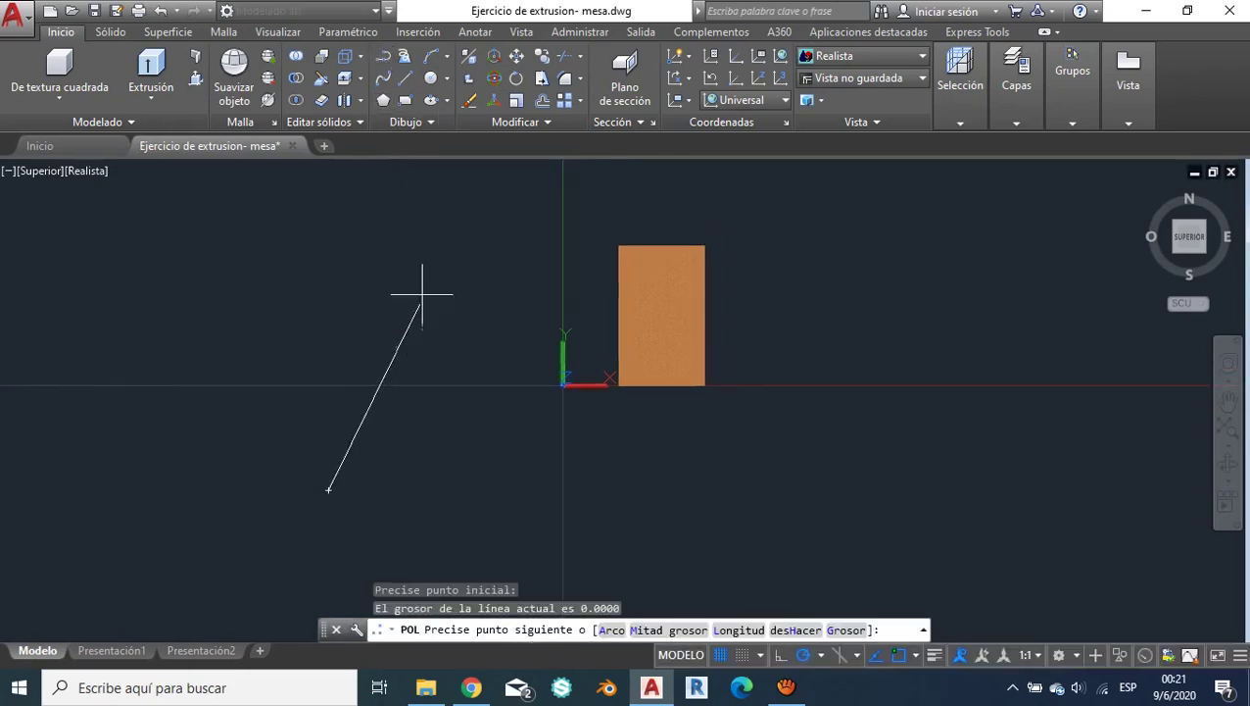
click(438, 219)
key(Escape)
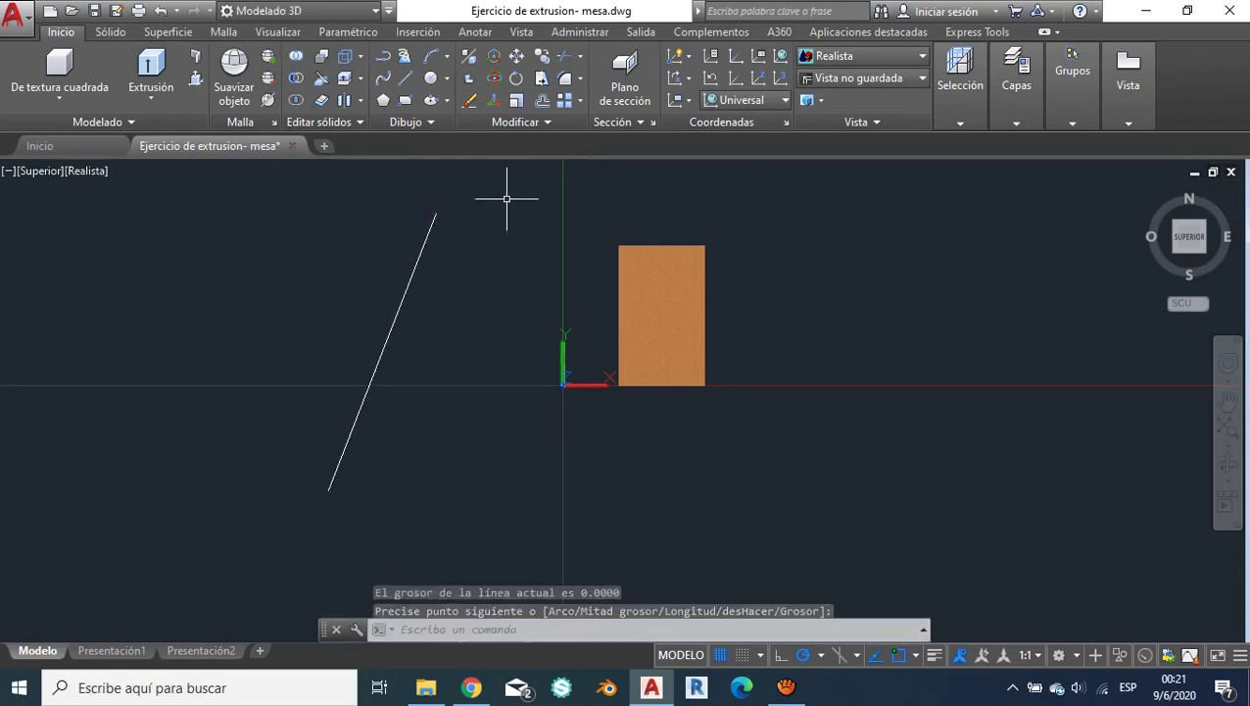
middle_drag(502, 192, 446, 144)
click(396, 76)
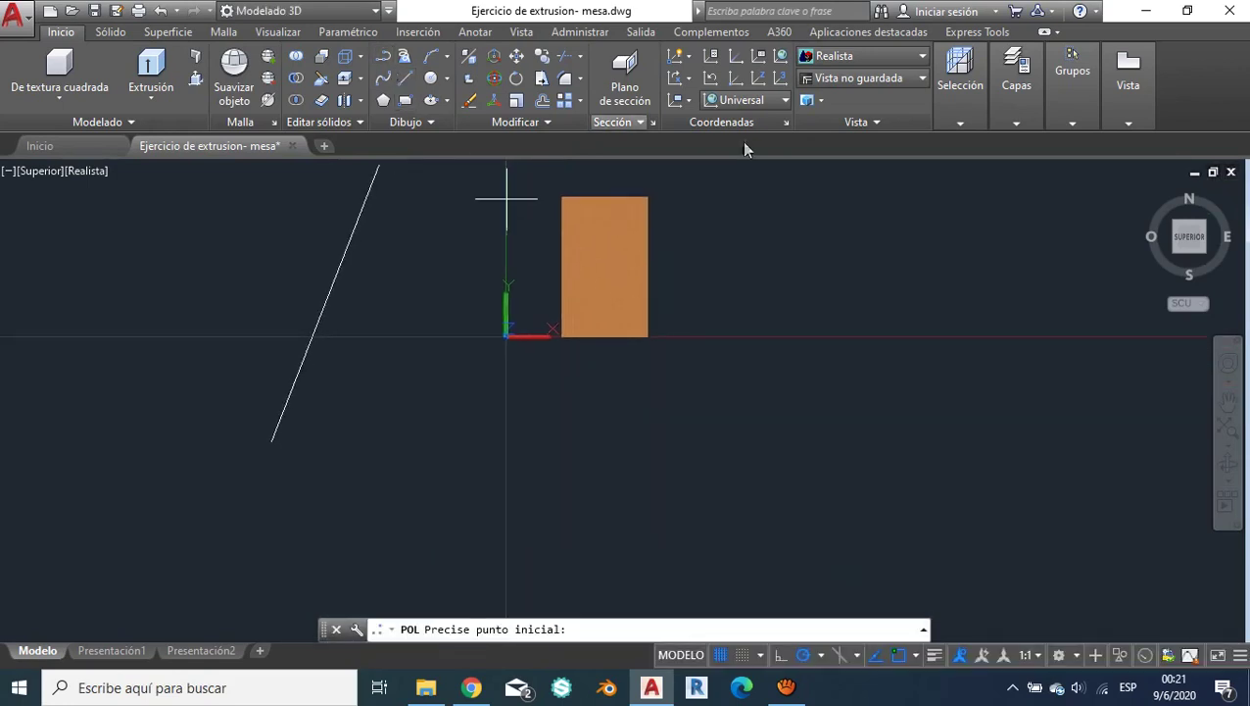
click(985, 226)
click(719, 497)
key(Escape)
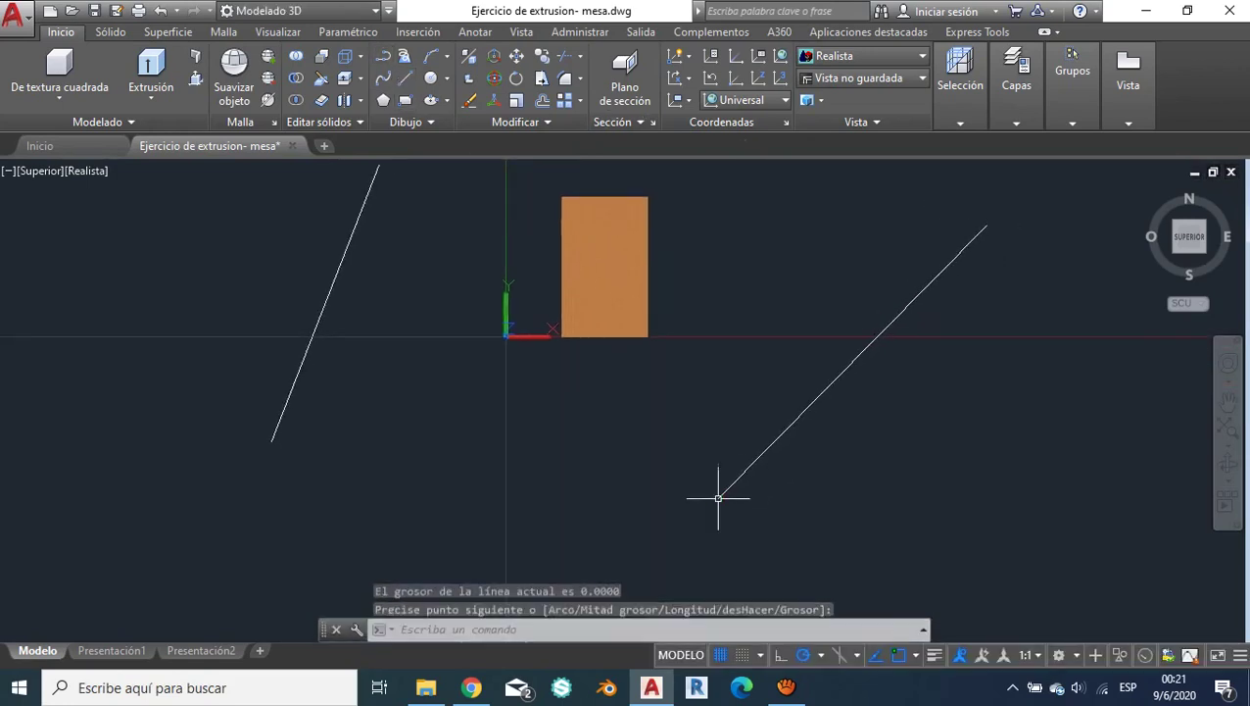
Step: Orbit from the top view back into a 3D view of the table
click(1226, 463)
mouse_move(765, 434)
mouse_down()
mouse_move(539, 243)
mouse_move(392, 282)
mouse_up()
key(Escape)
key(Escape)
click(353, 297)
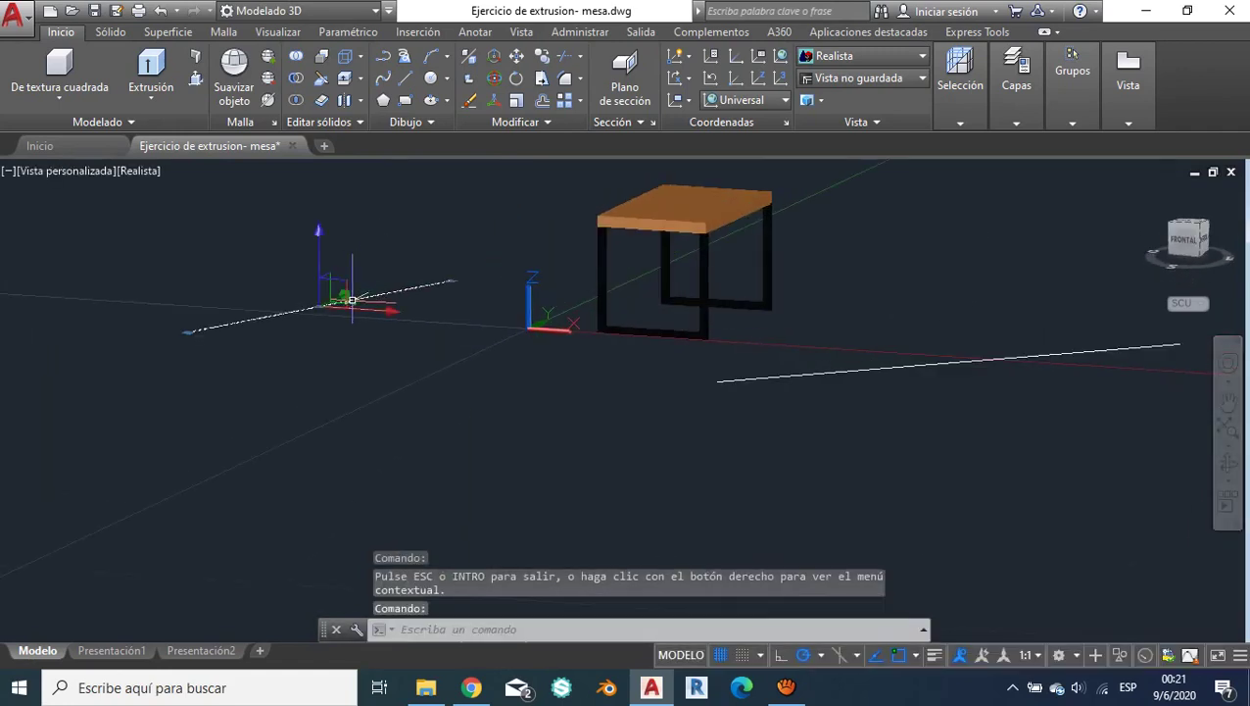
click(971, 360)
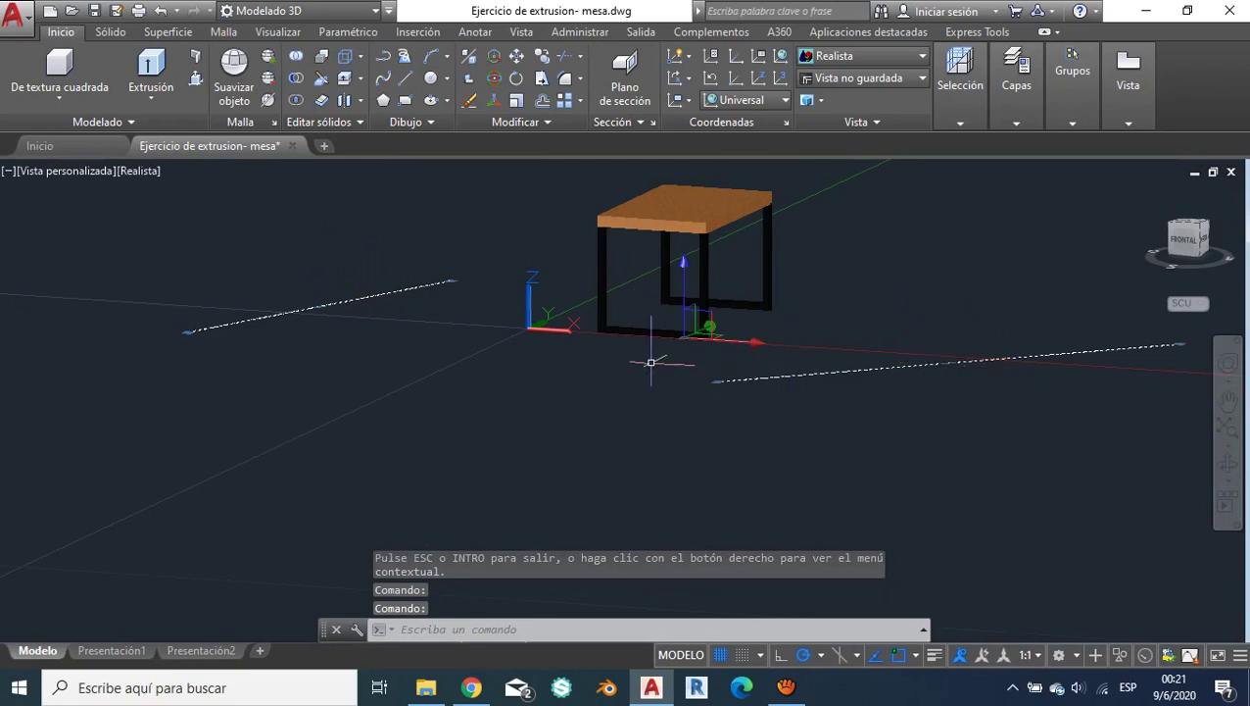
scroll(697, 338, up, 3)
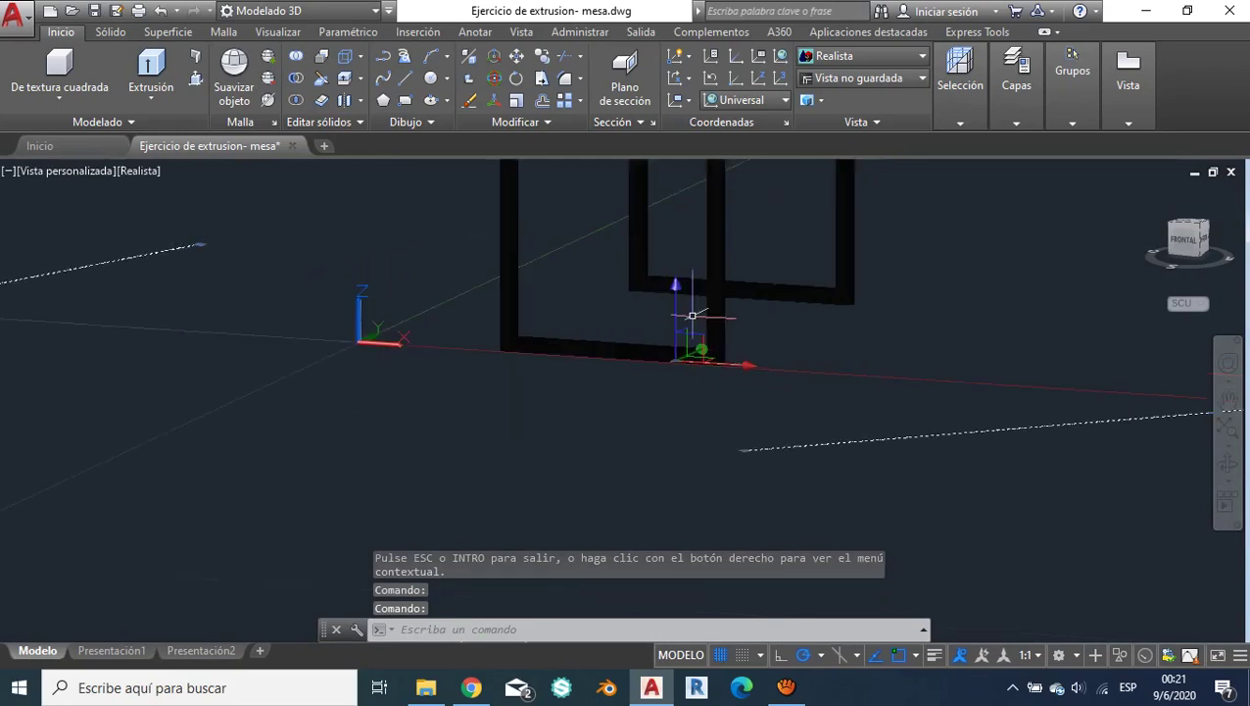
scroll(699, 331, down, 2)
scroll(865, 329, down, 2)
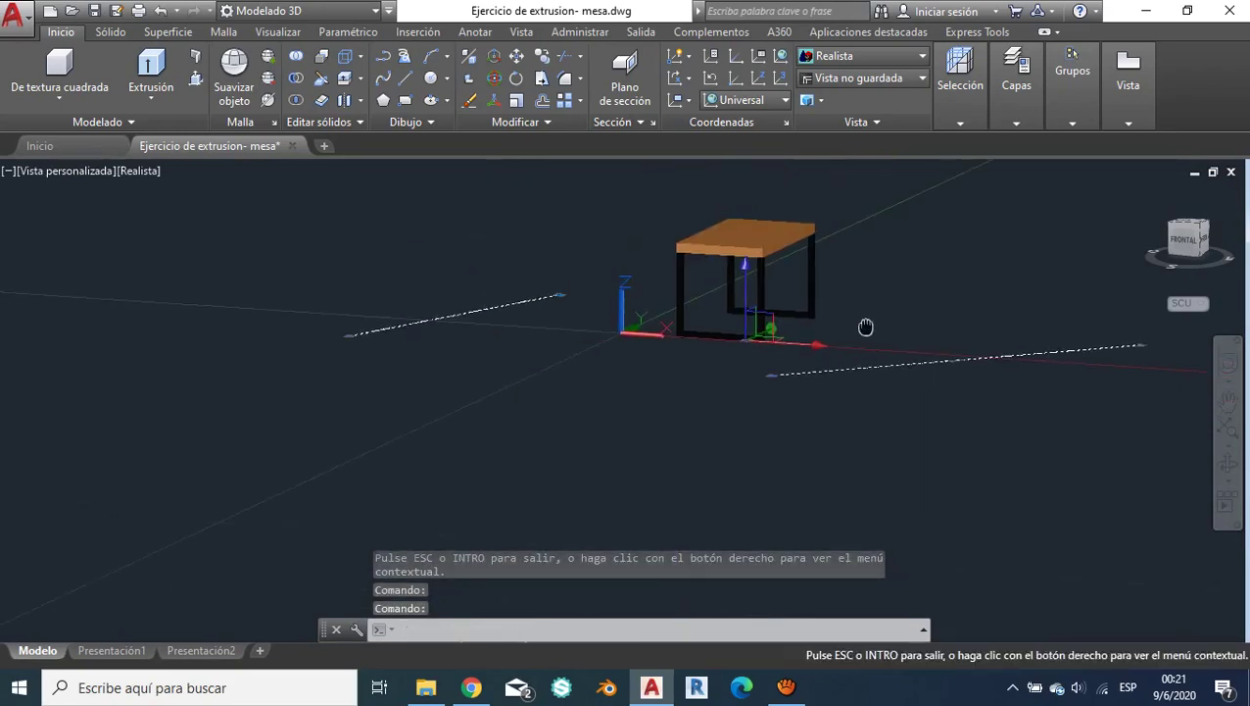
click(138, 171)
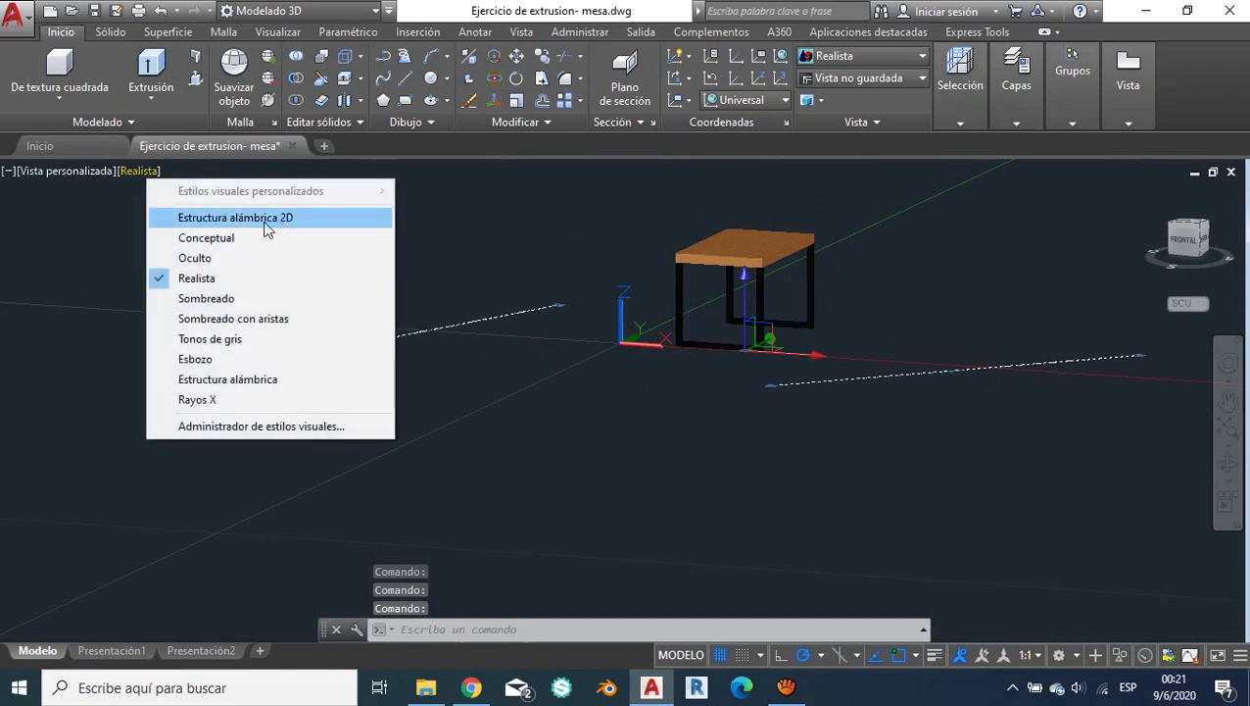
click(356, 221)
click(466, 310)
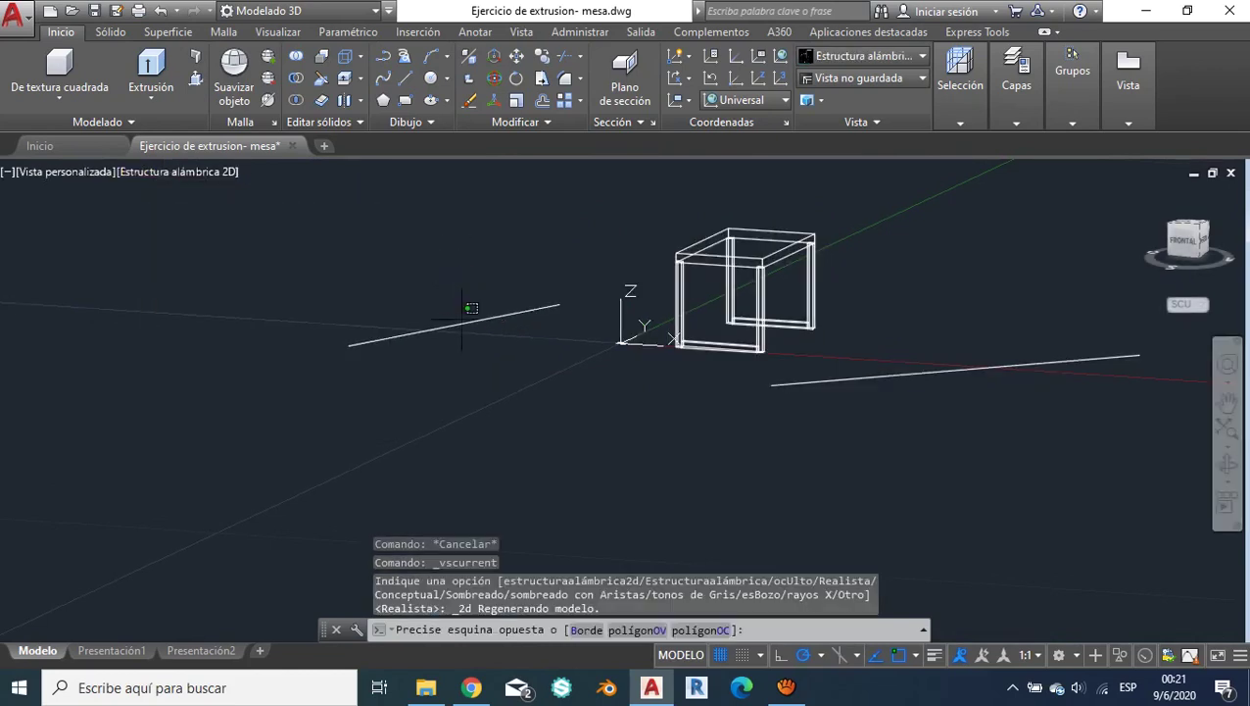
click(213, 178)
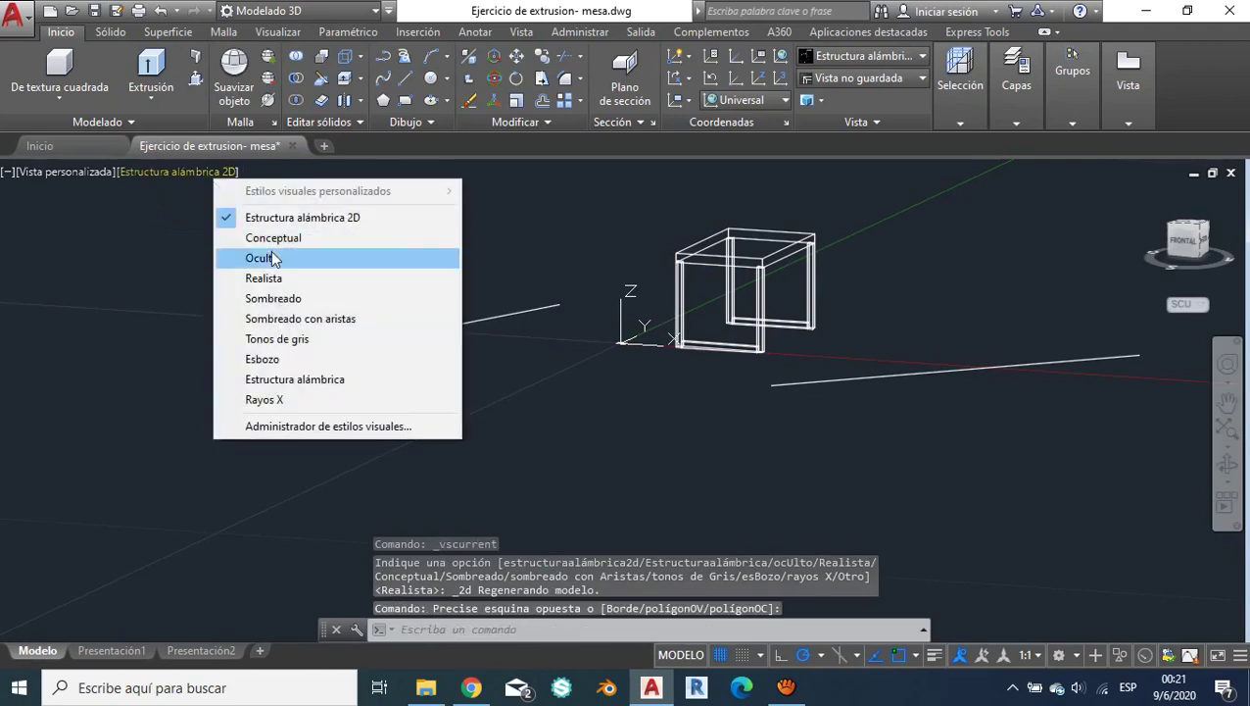
click(281, 272)
scroll(496, 312, up, 2)
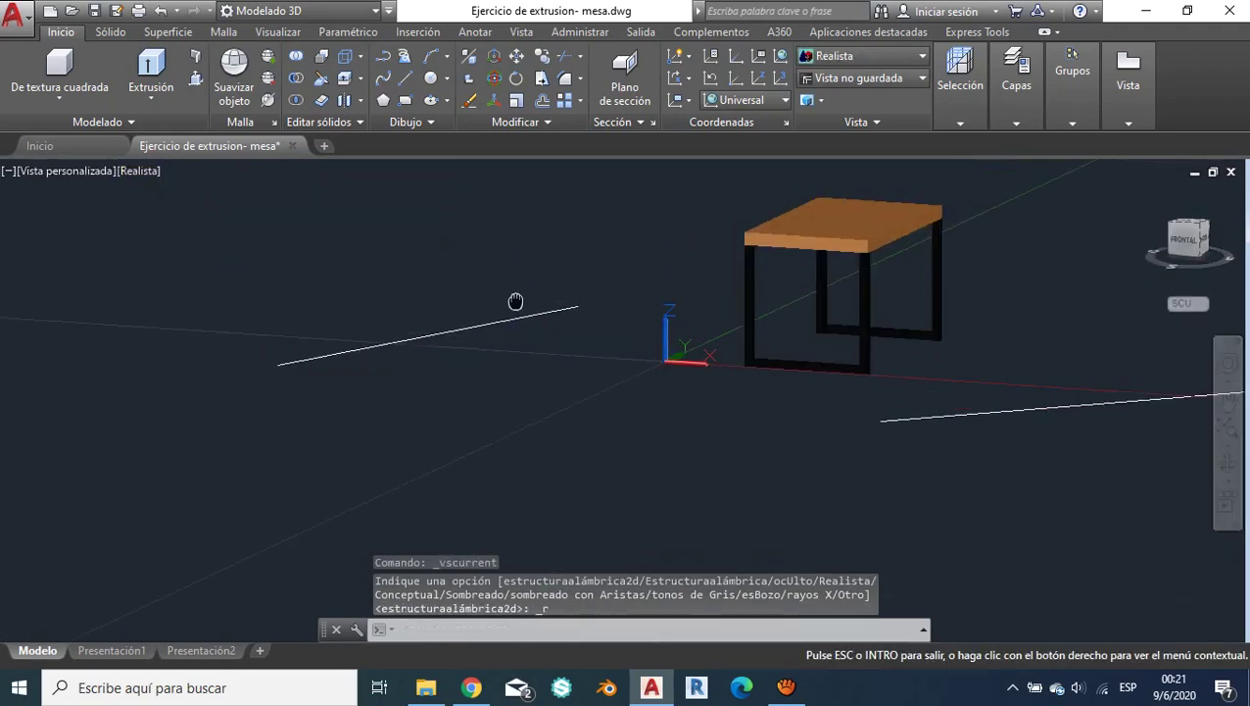
middle_drag(516, 301, 494, 354)
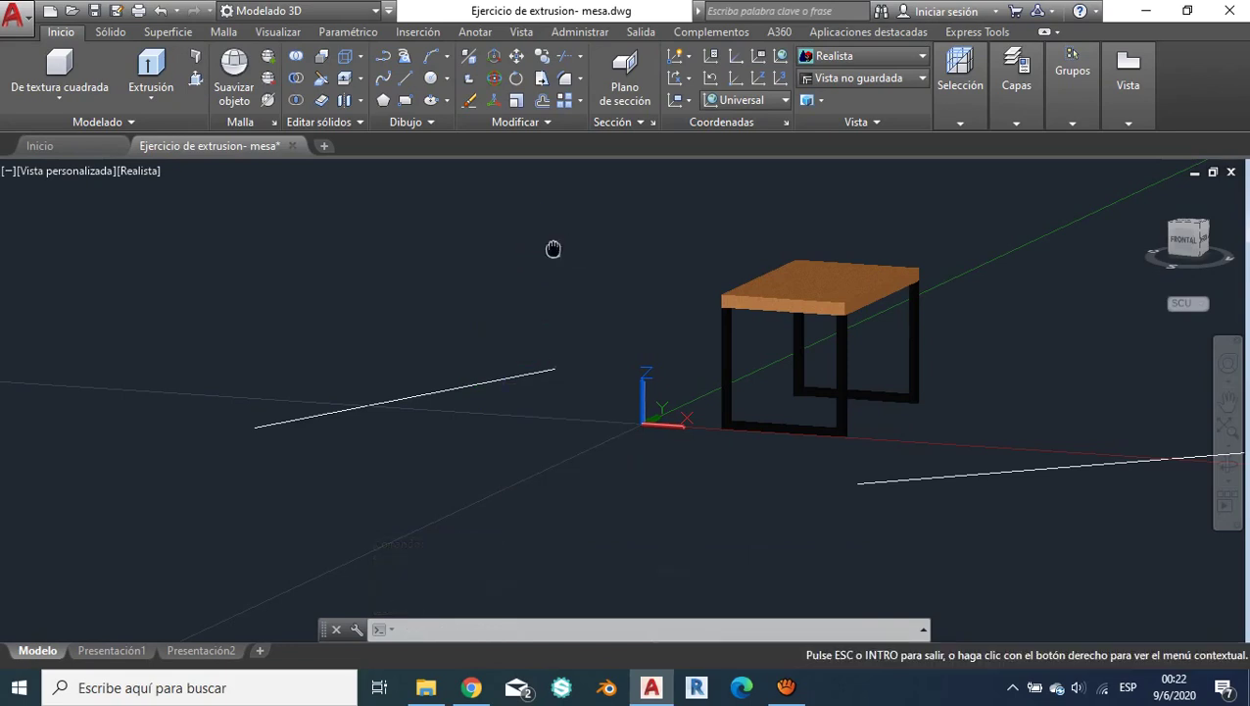
Step: Select both ground lines and start a vertical move, then cancel it and clear the selection
middle_drag(552, 246, 449, 278)
click(411, 406)
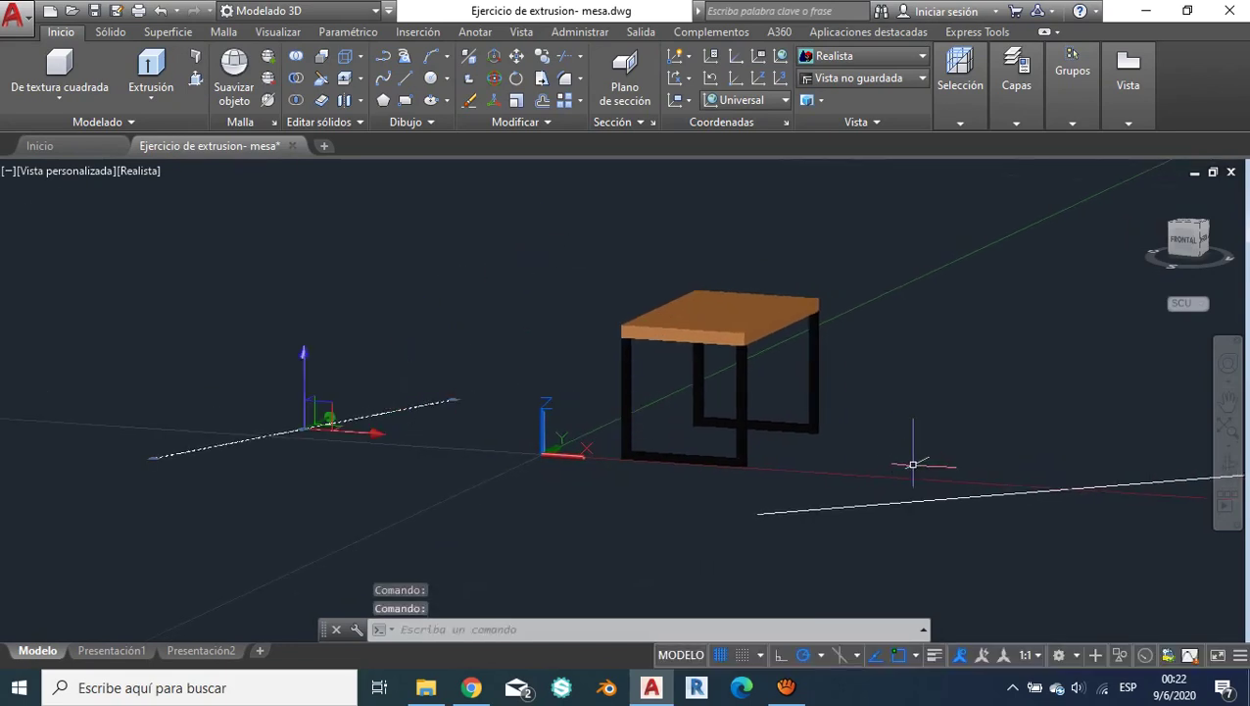
click(937, 499)
middle_drag(913, 422, 822, 405)
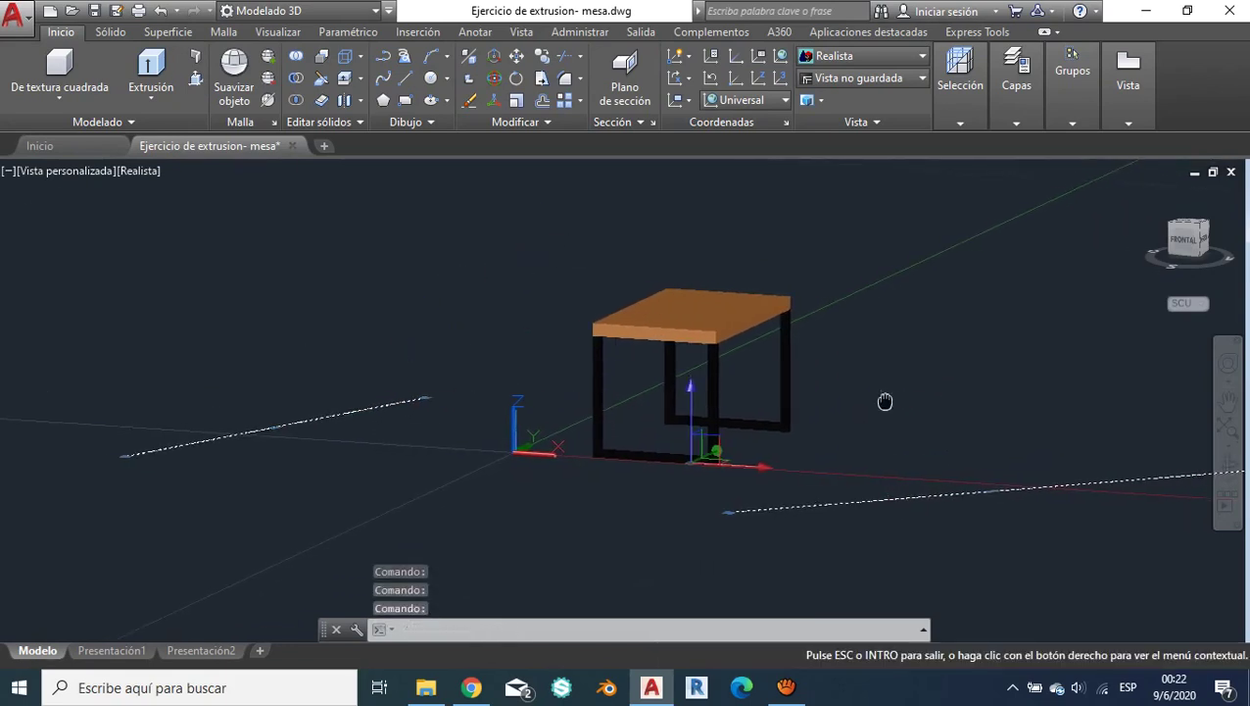
scroll(822, 405, down, 2)
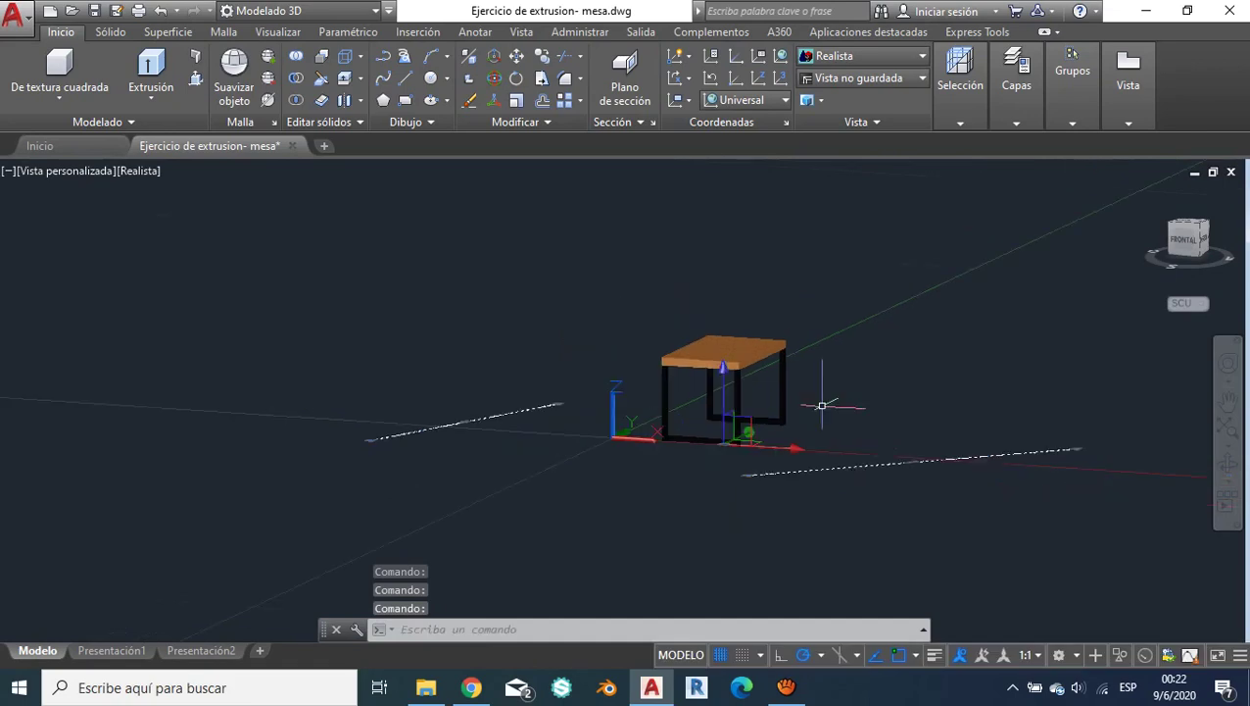
click(724, 433)
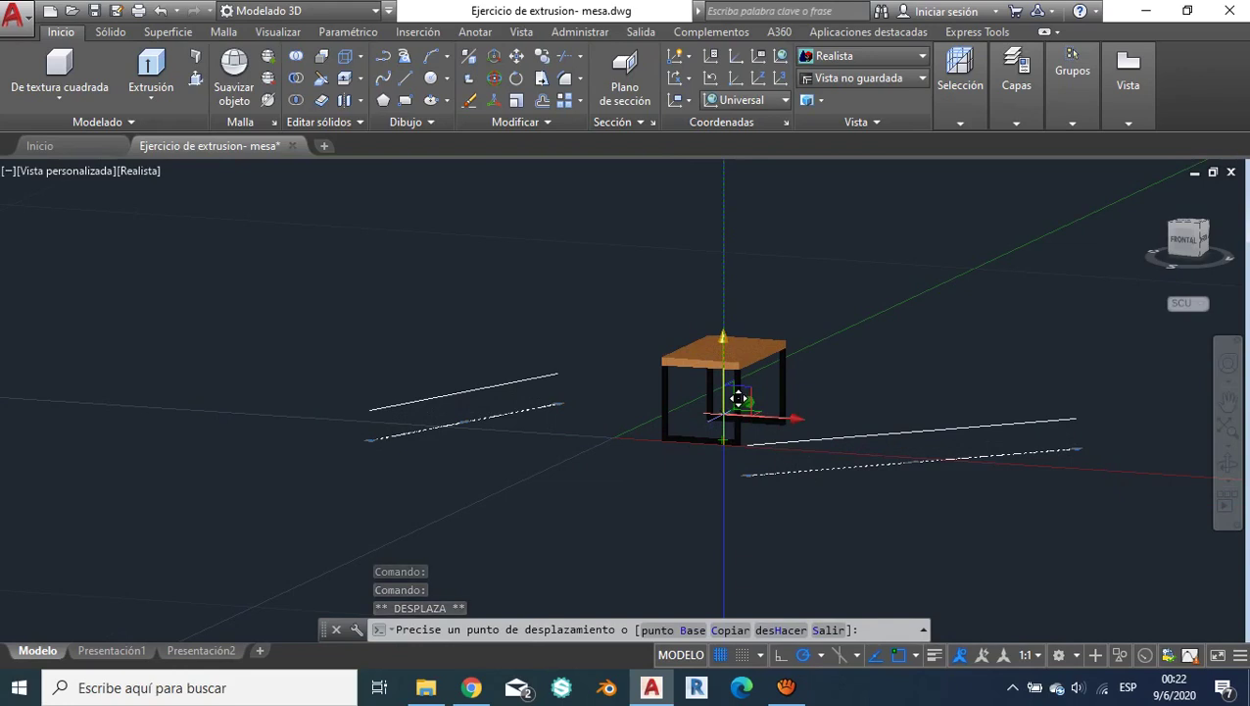
key(Escape)
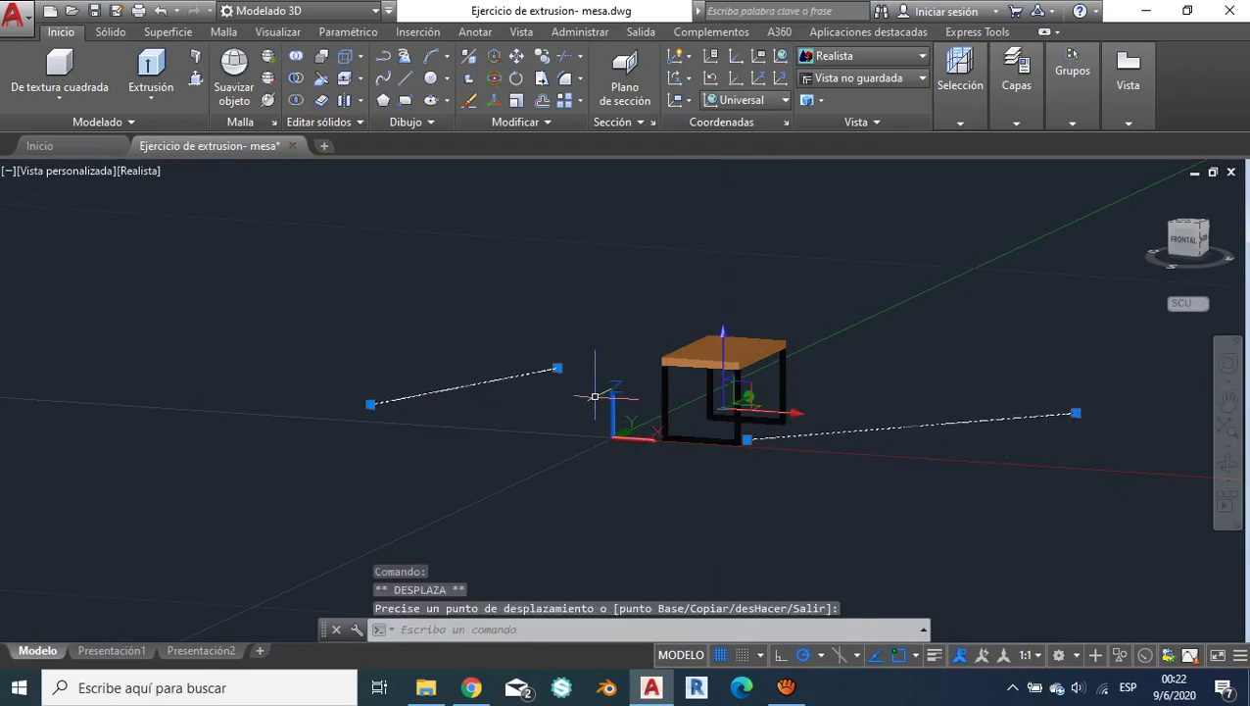
key(Escape)
Step: Orbit around the table, then set the top (Superior) view from the ViewCube
click(1228, 464)
mouse_move(969, 427)
mouse_down()
mouse_move(971, 398)
mouse_move(994, 408)
mouse_move(990, 421)
mouse_move(1089, 421)
mouse_move(1041, 455)
mouse_move(1090, 299)
mouse_up()
key(Escape)
click(1190, 223)
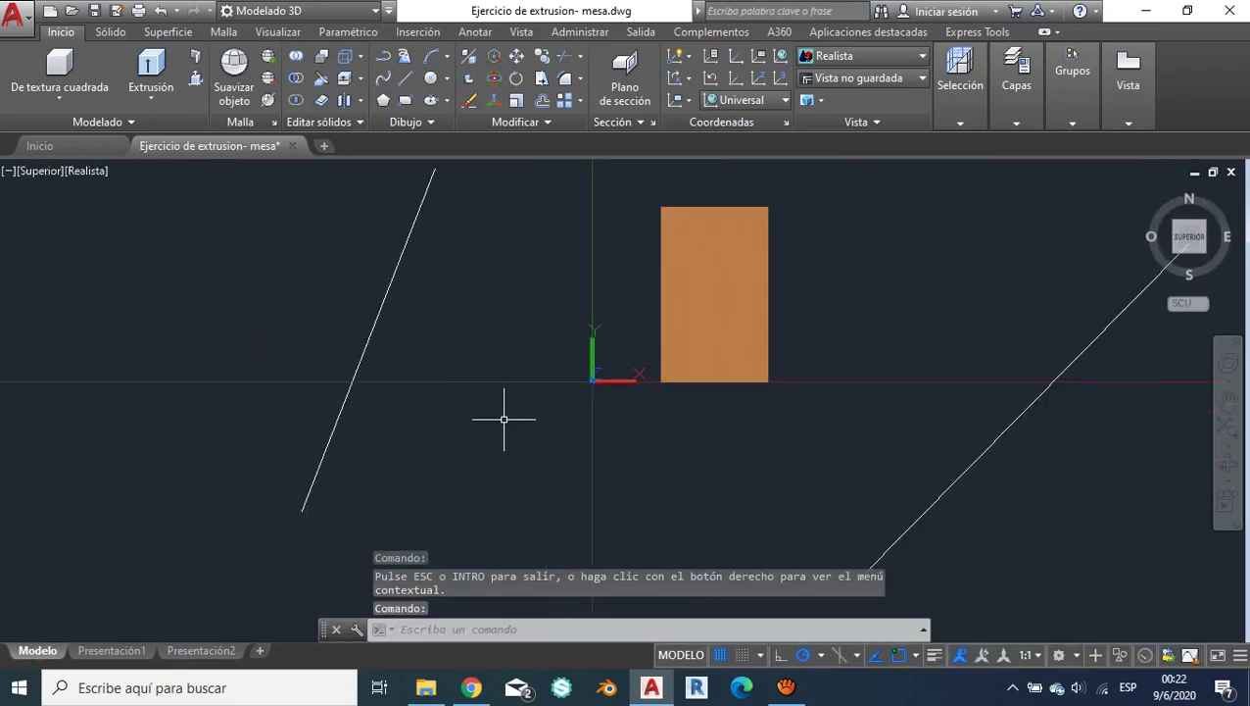
Step: Launch the motion path animation command with 'ani' and begin picking the camera's path
click(497, 628)
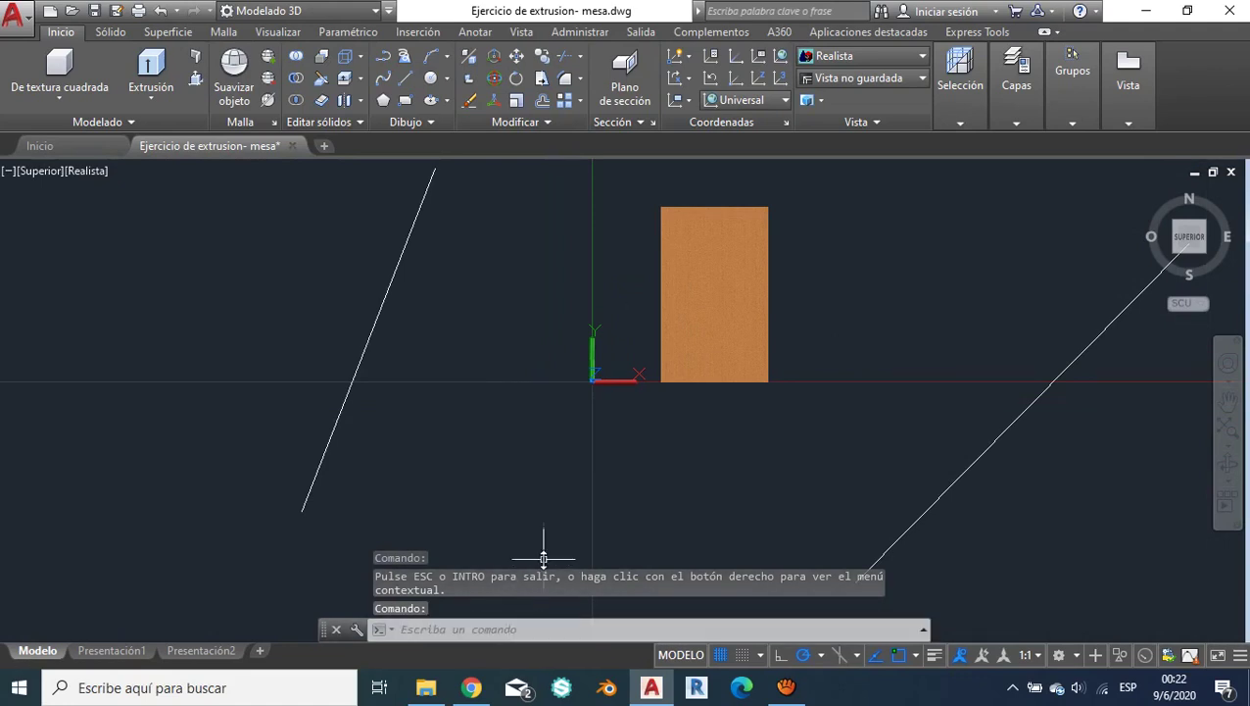
text(a)
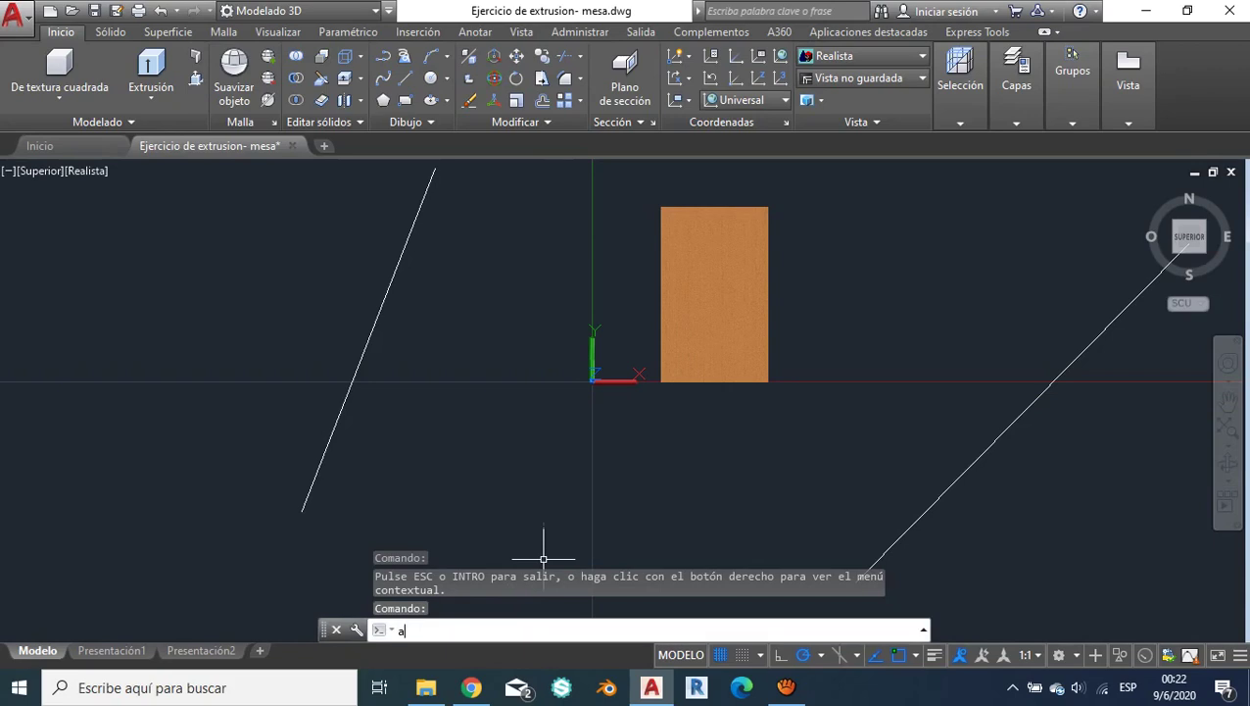
text(ni)
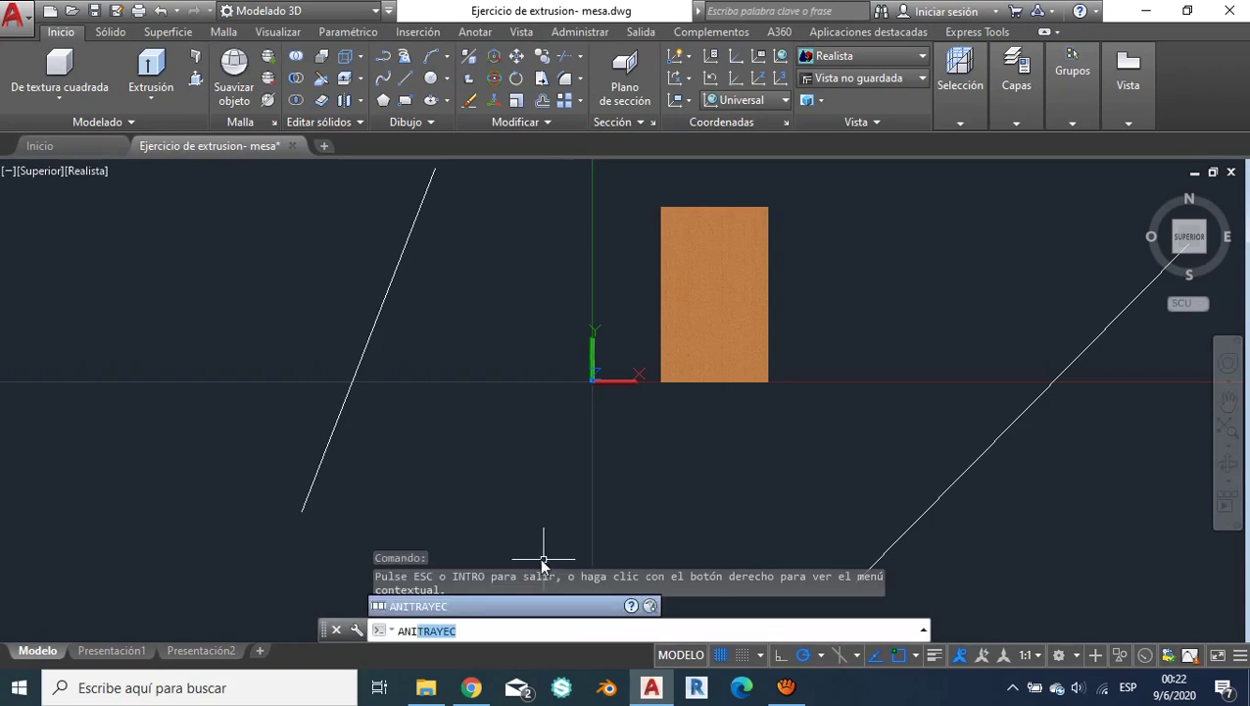
key(Return)
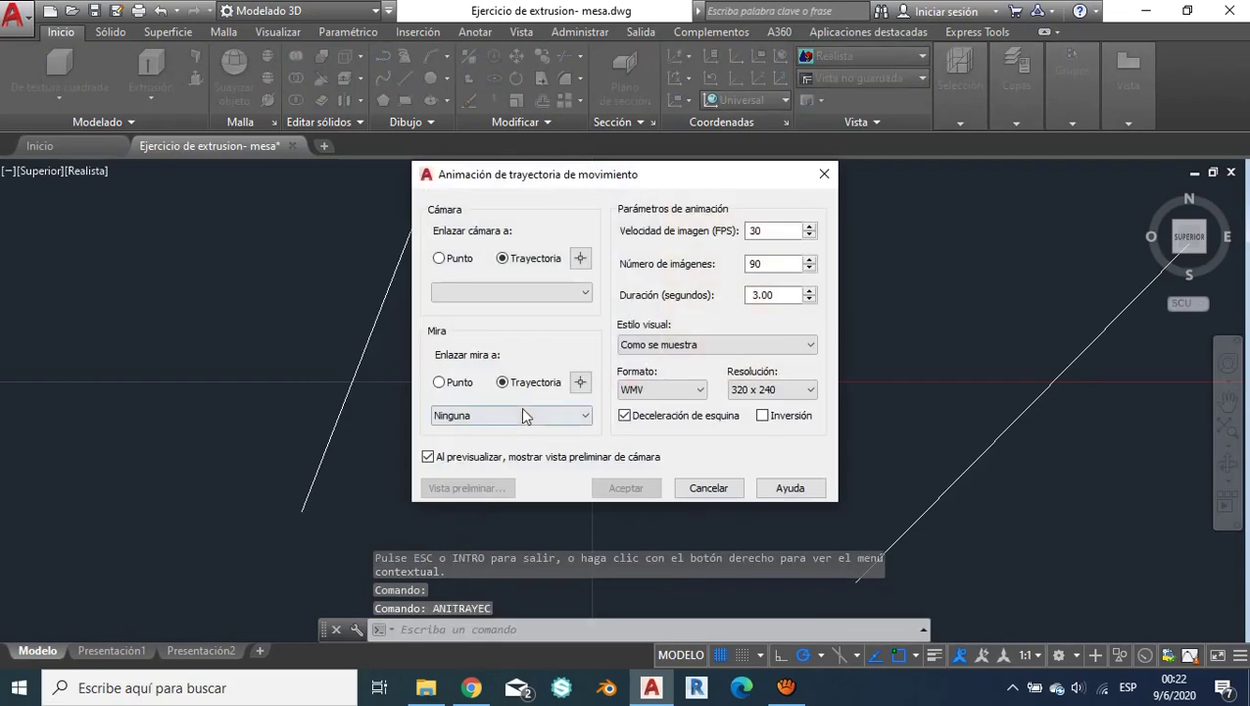
drag(535, 185, 639, 206)
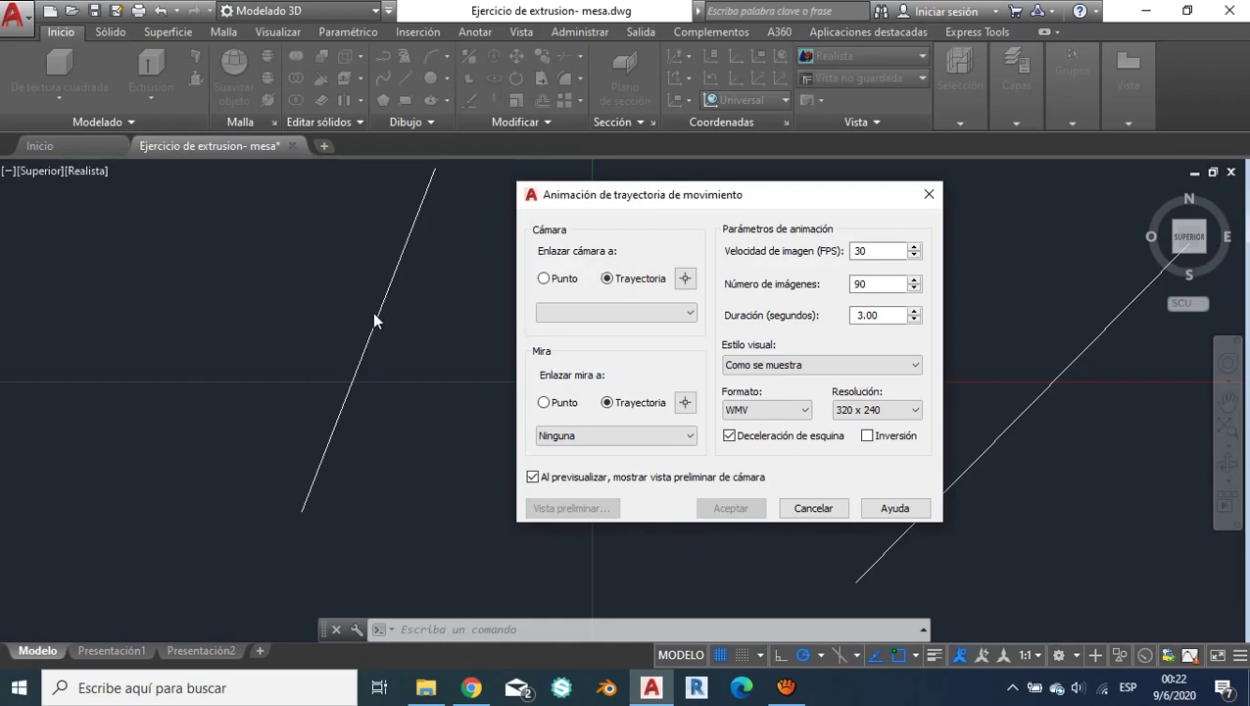
click(685, 279)
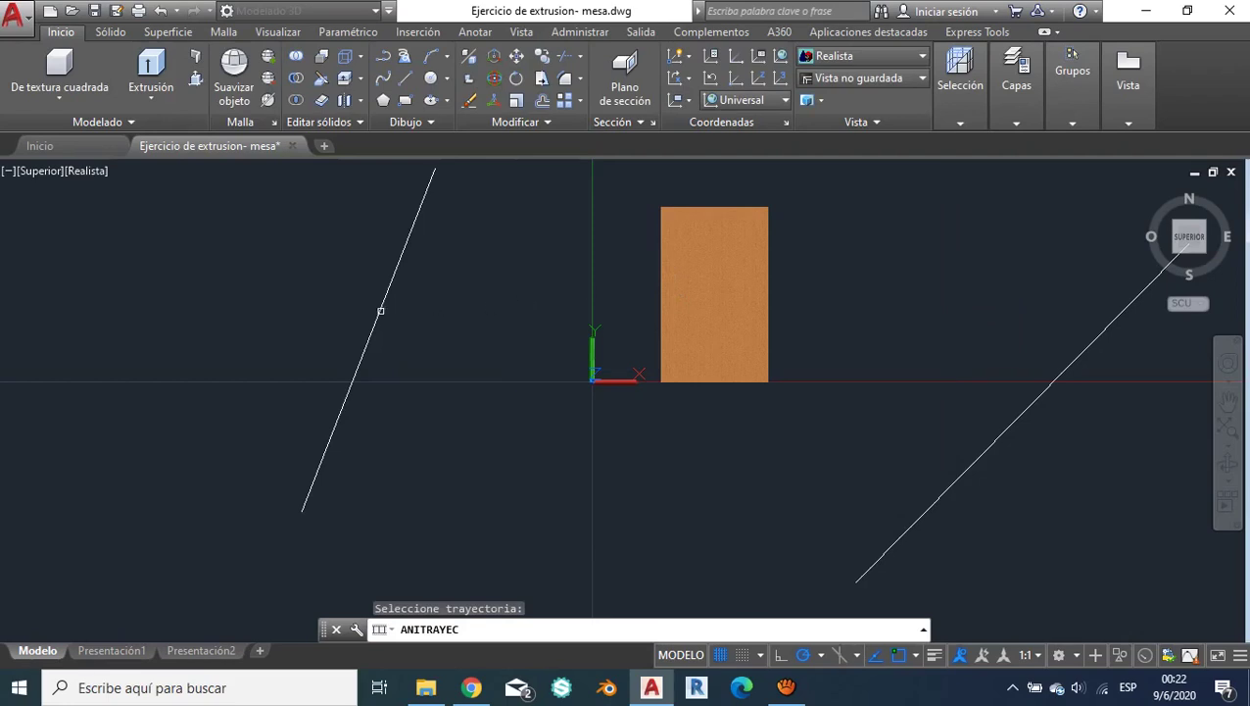
Step: Attach the camera to the left line as Trayectoria1 and set its target to a point
click(380, 310)
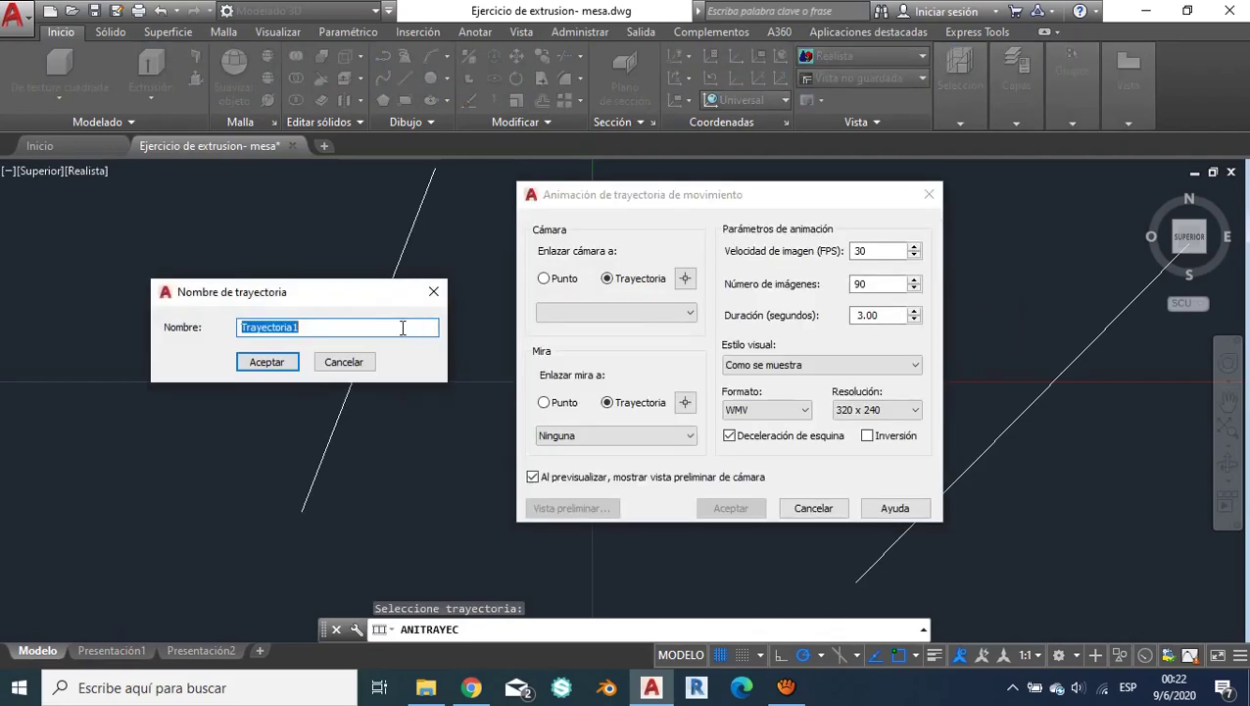
click(291, 365)
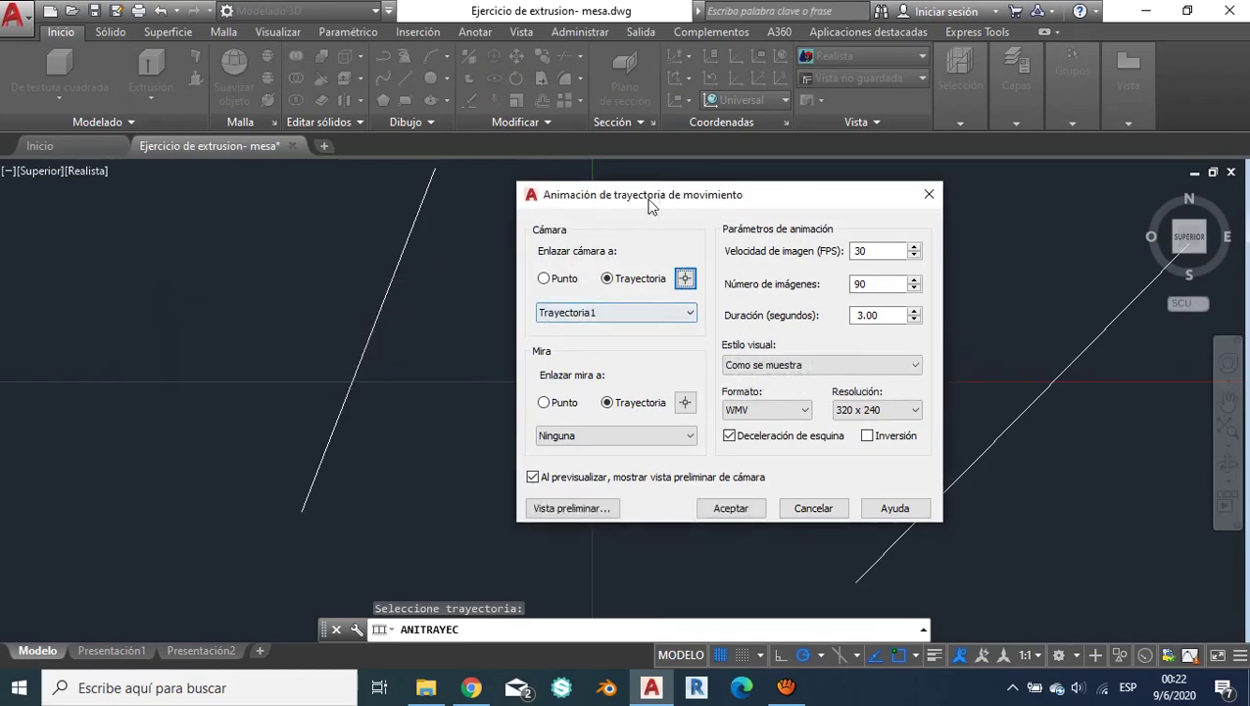
drag(650, 206, 183, 183)
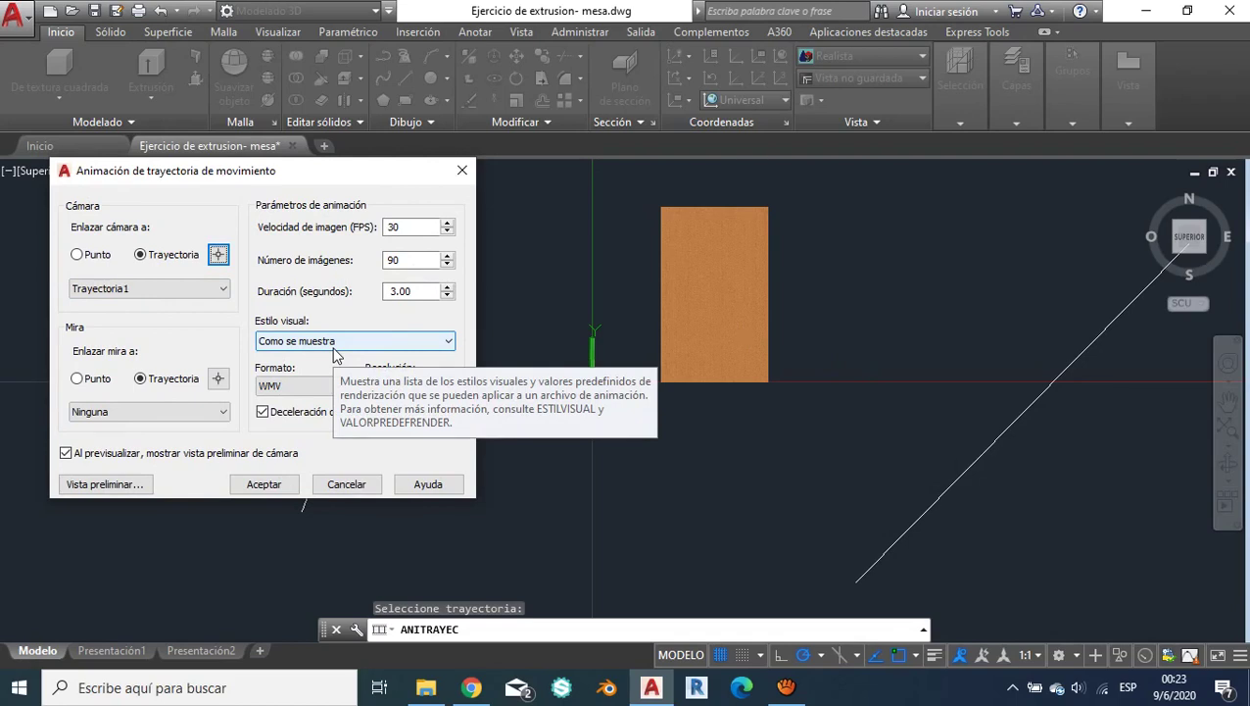
click(79, 378)
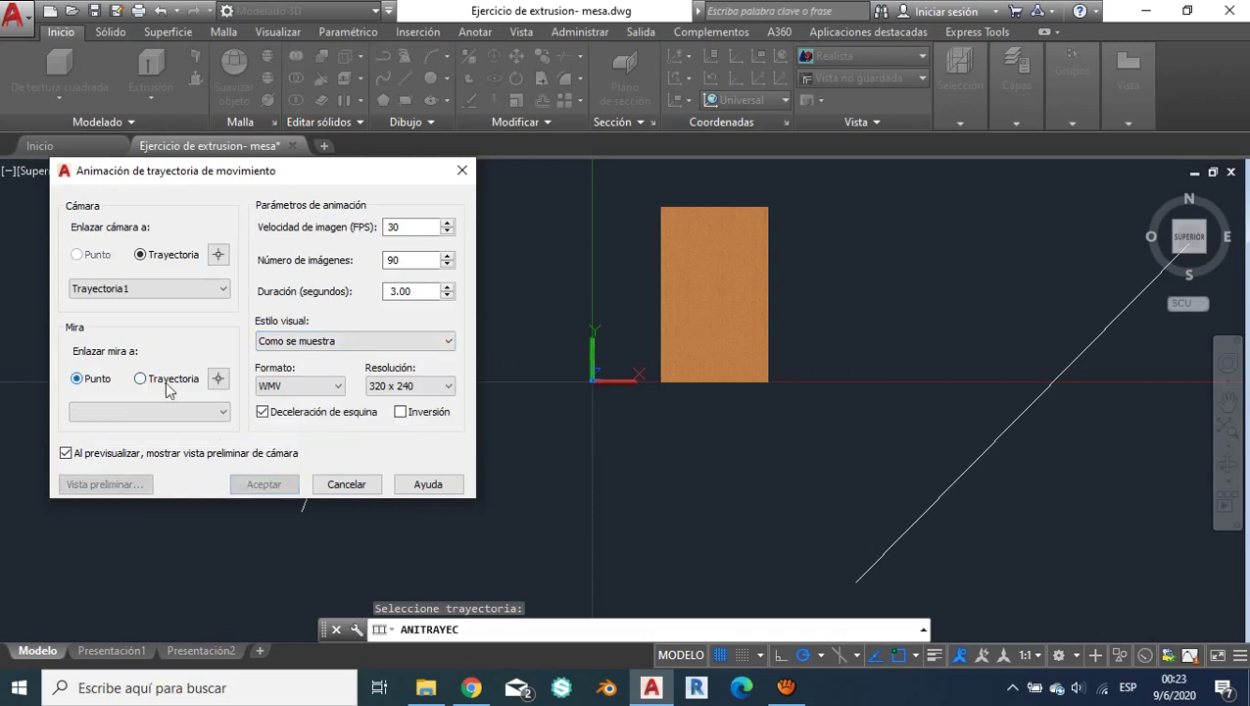
Step: Aim the camera at the table's left-edge midpoint, saved as Punto 1 (0.5104,0.6500,0.7500)
click(218, 378)
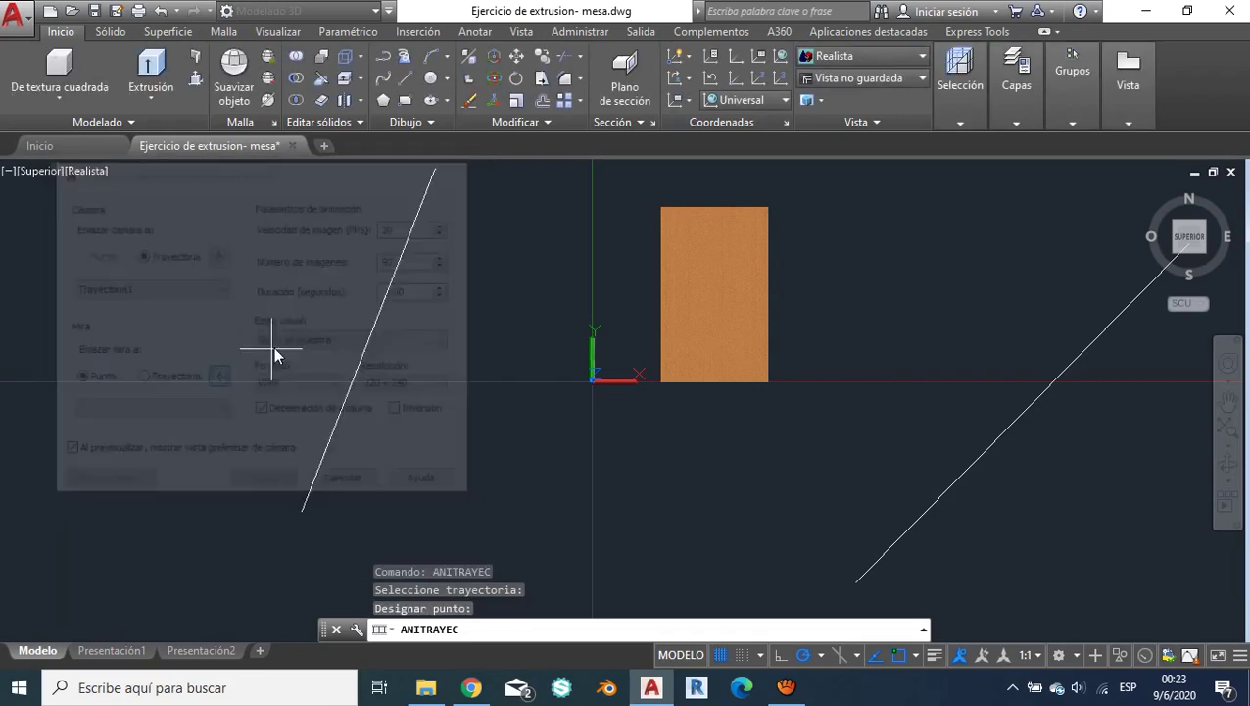
scroll(642, 301, up, 1)
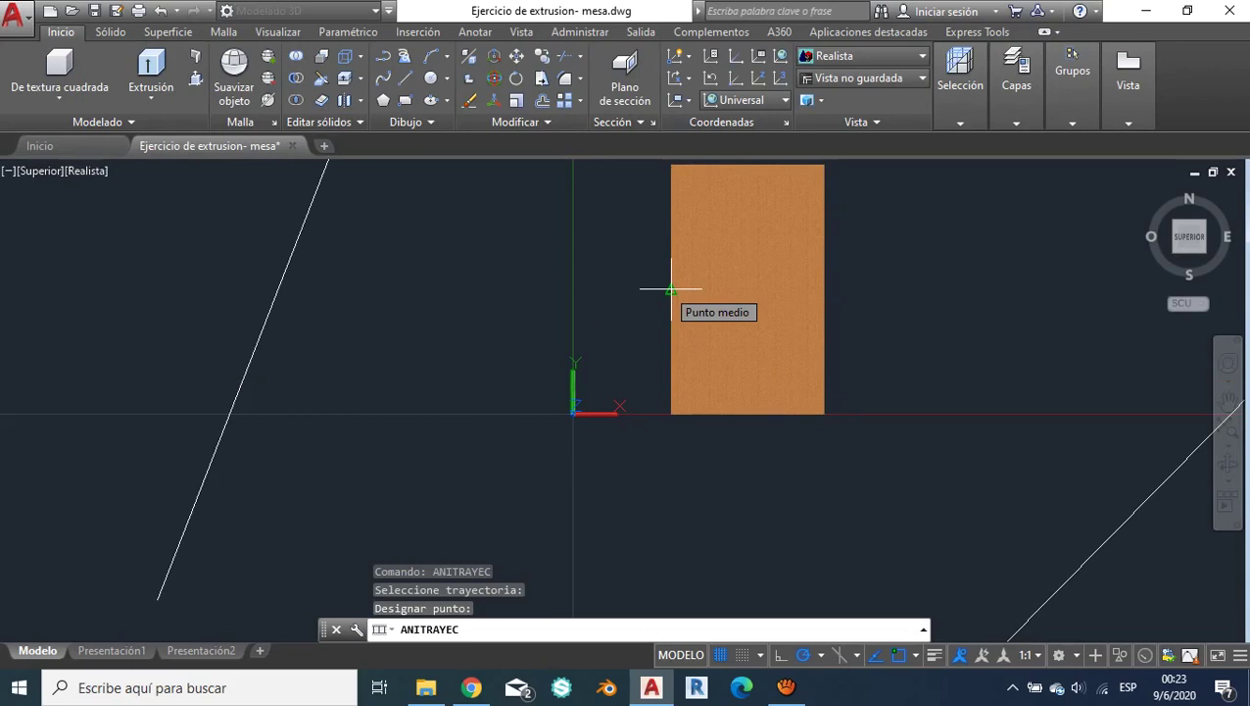
click(672, 289)
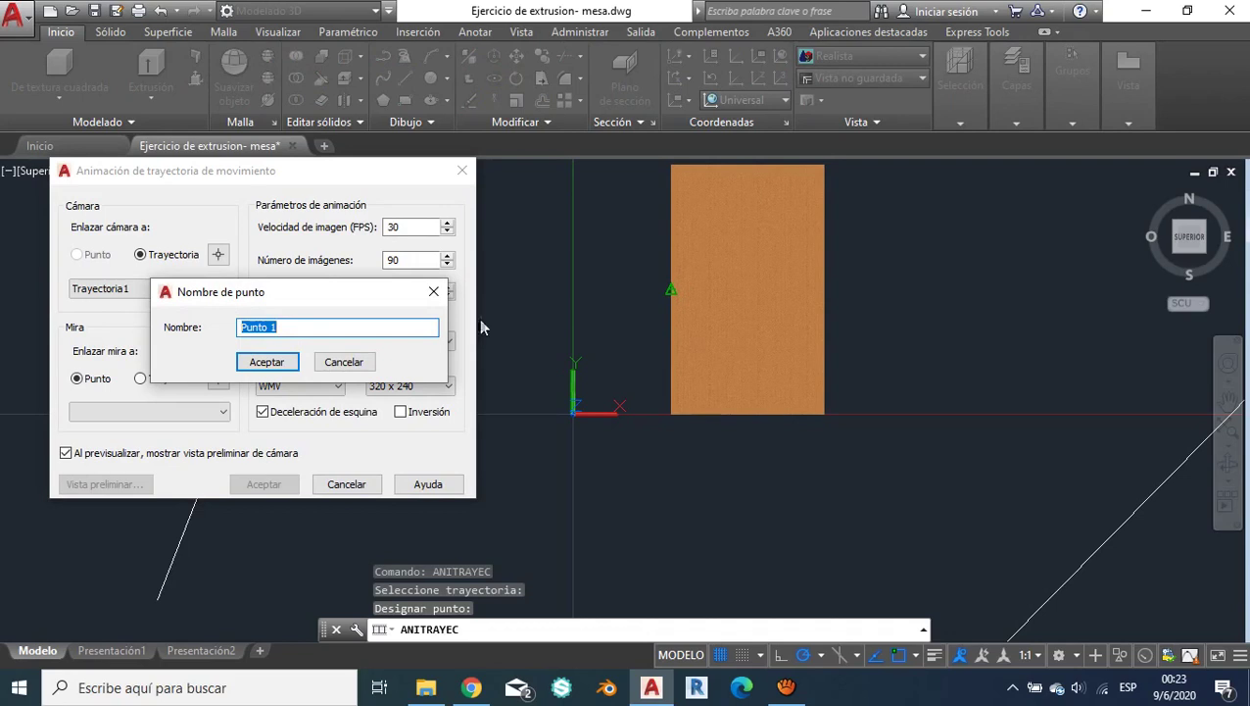
click(282, 365)
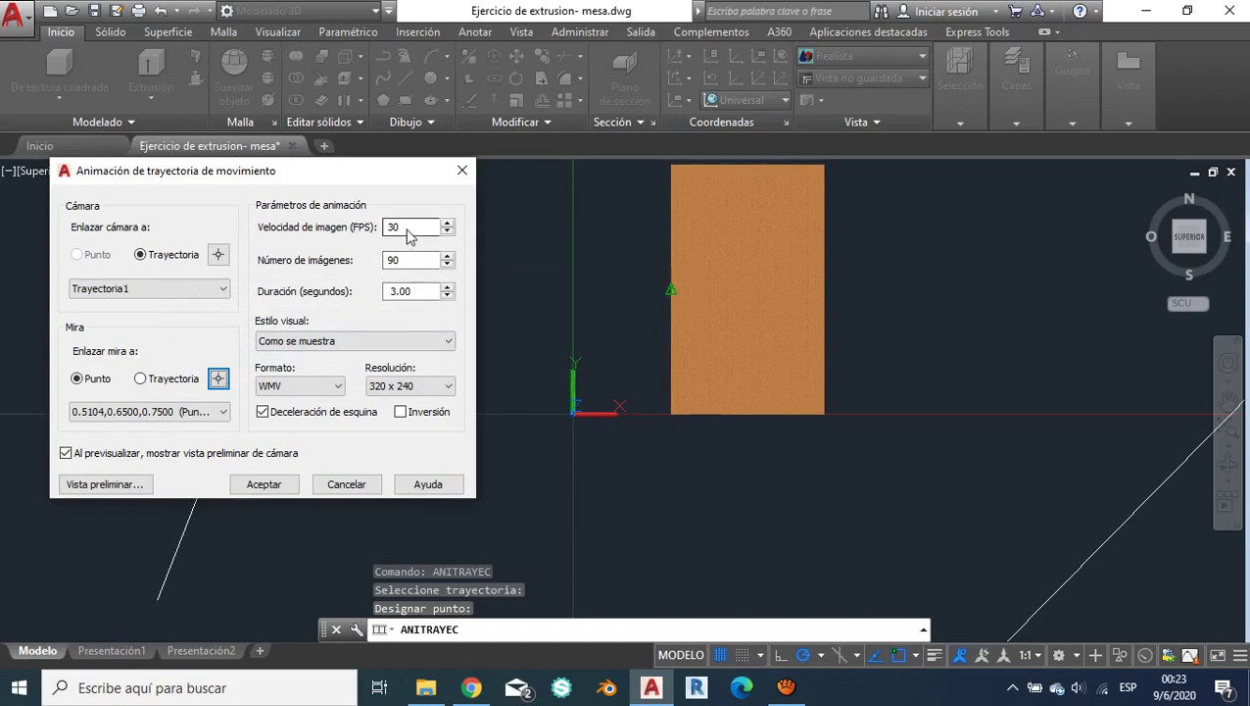
Step: Keep 90 frames over 3 seconds and set the visual style to Conceptual after trying Renderizado
click(417, 258)
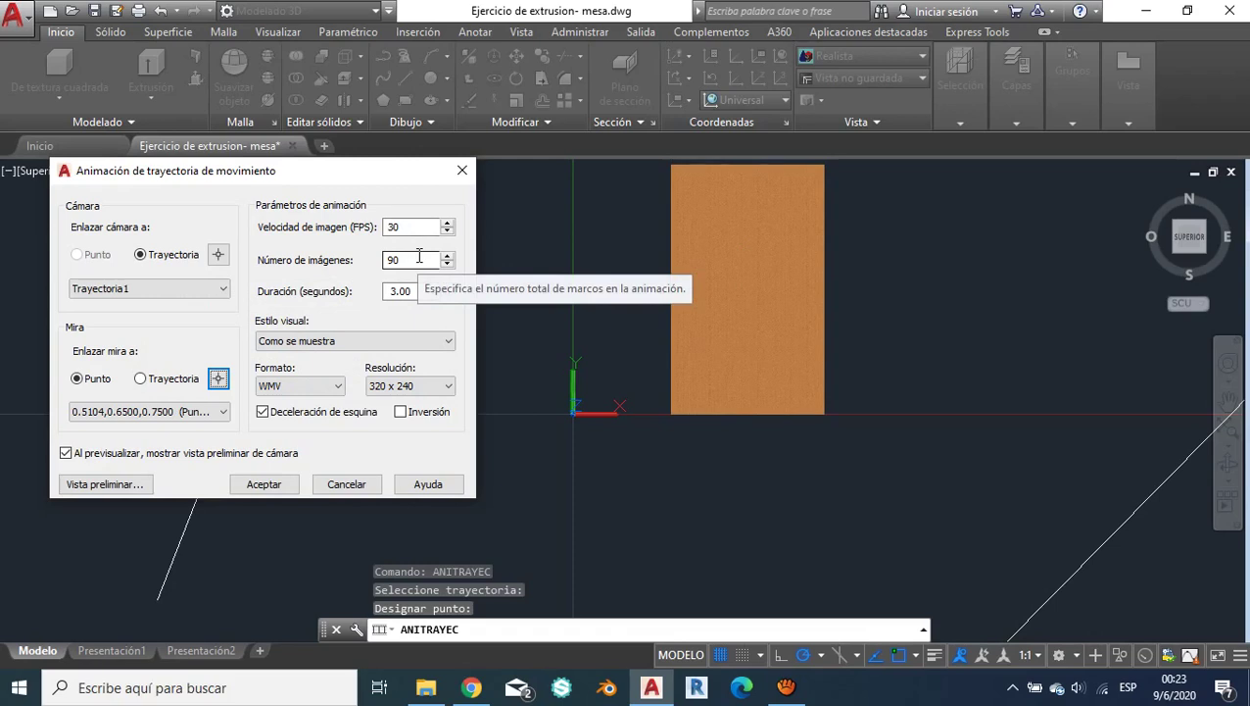
click(428, 292)
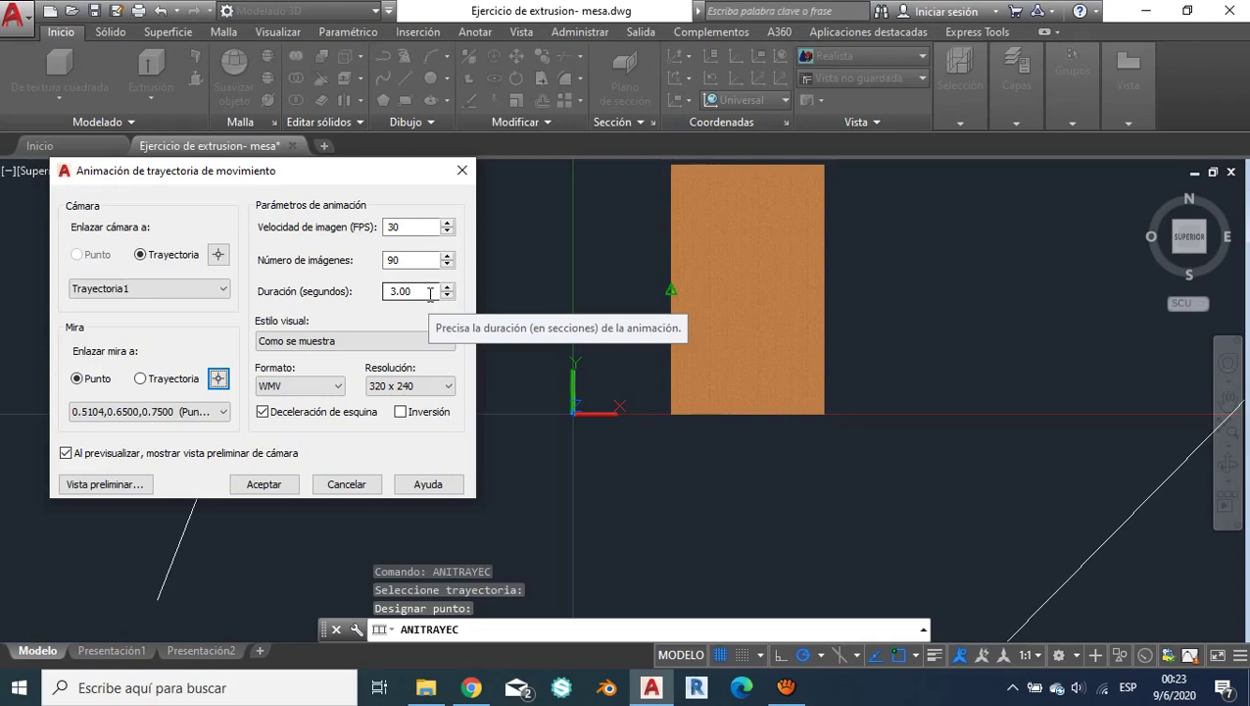
click(350, 342)
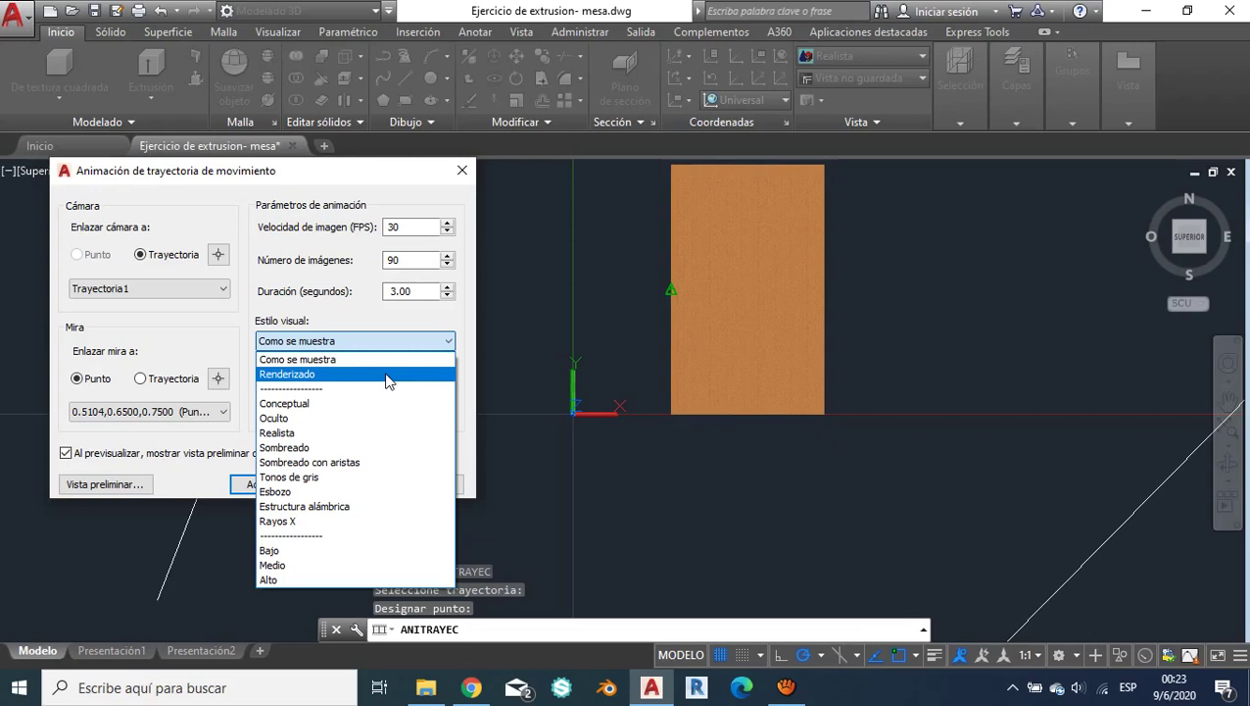
click(387, 377)
click(441, 345)
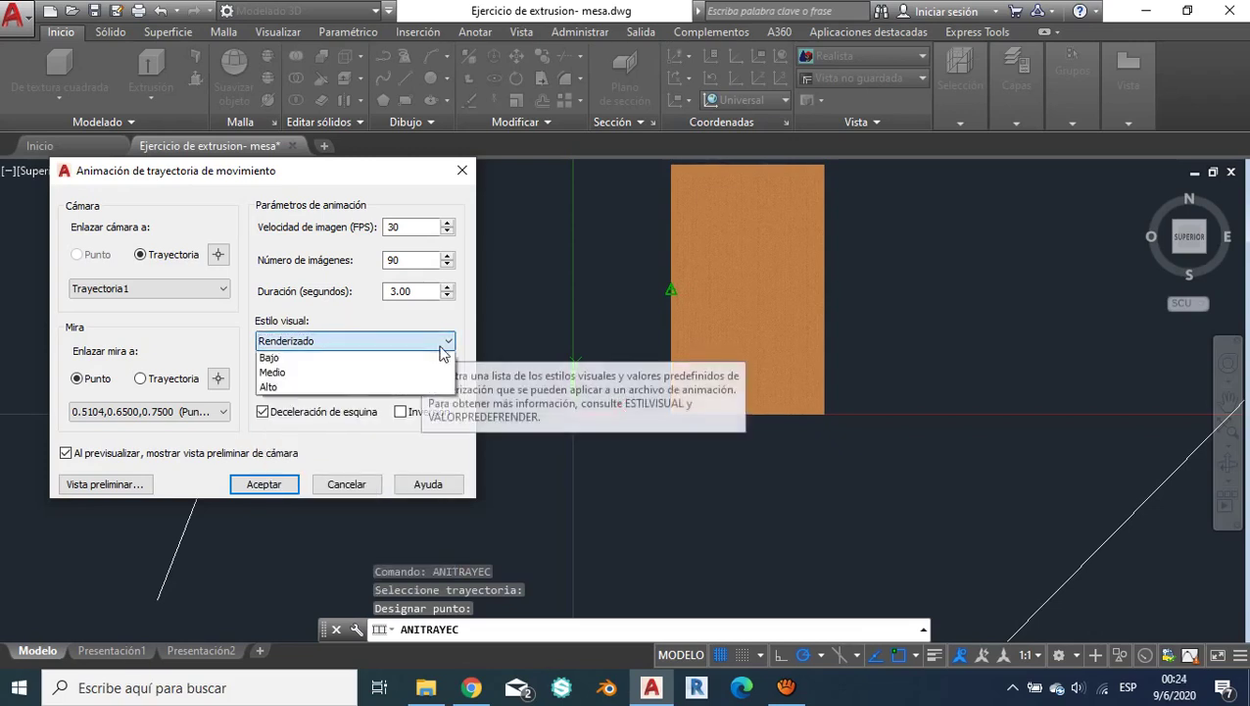
click(328, 553)
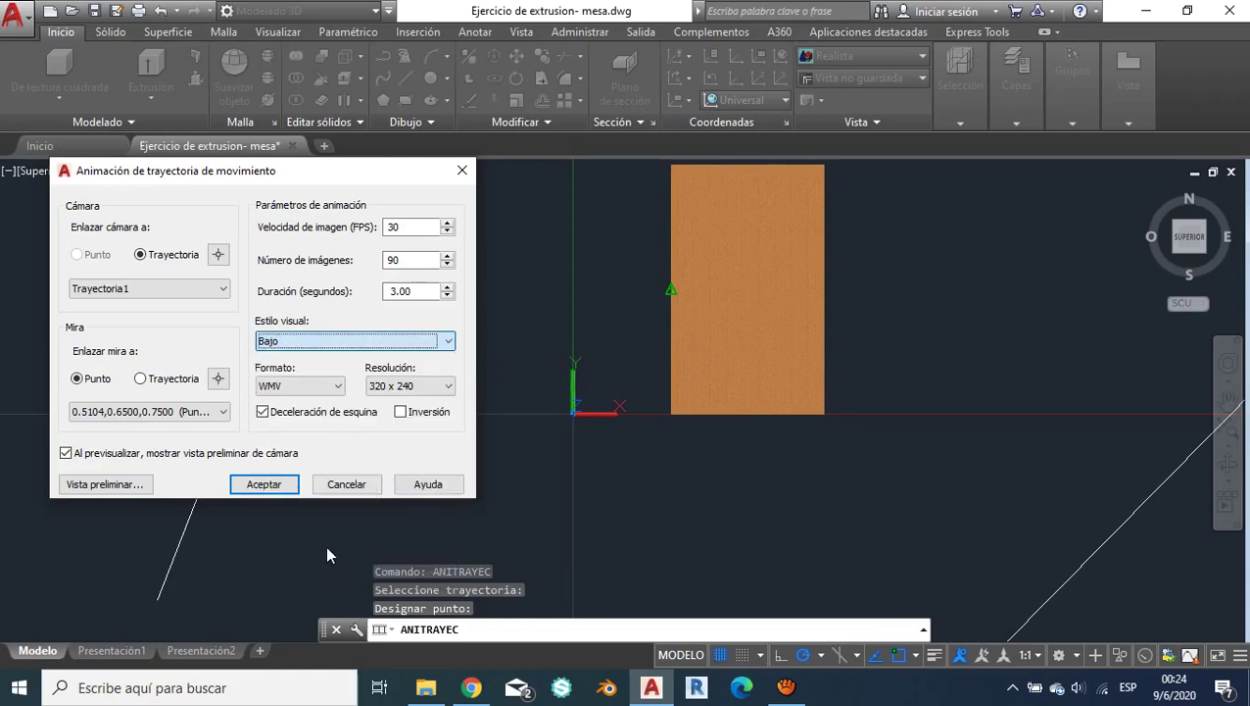
click(412, 341)
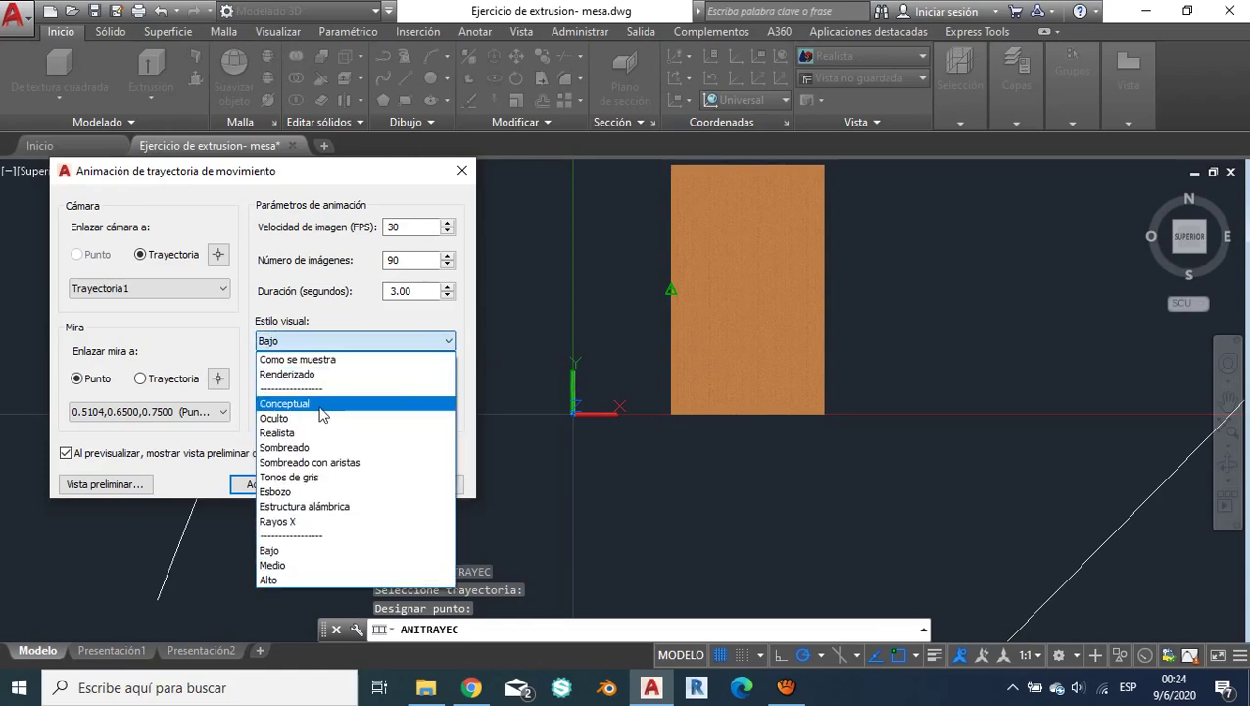
click(322, 404)
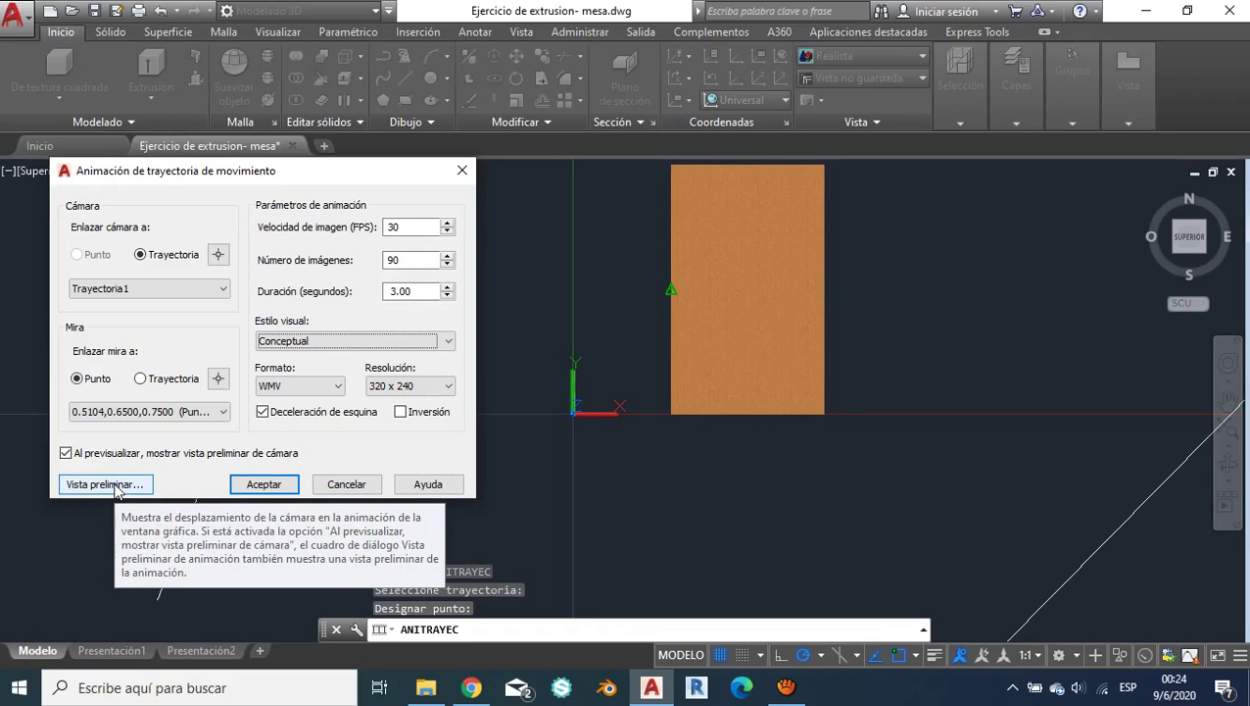
Step: Play the table animation preview and view it in the Realista style
click(114, 487)
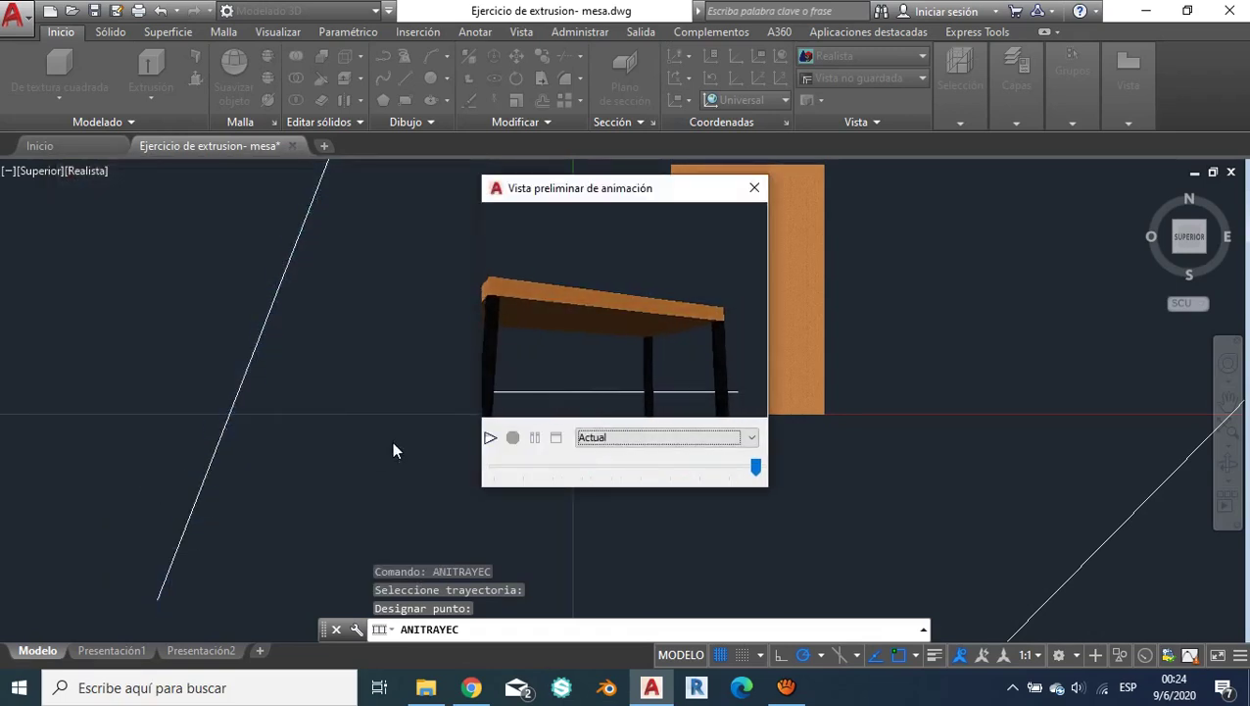
click(490, 437)
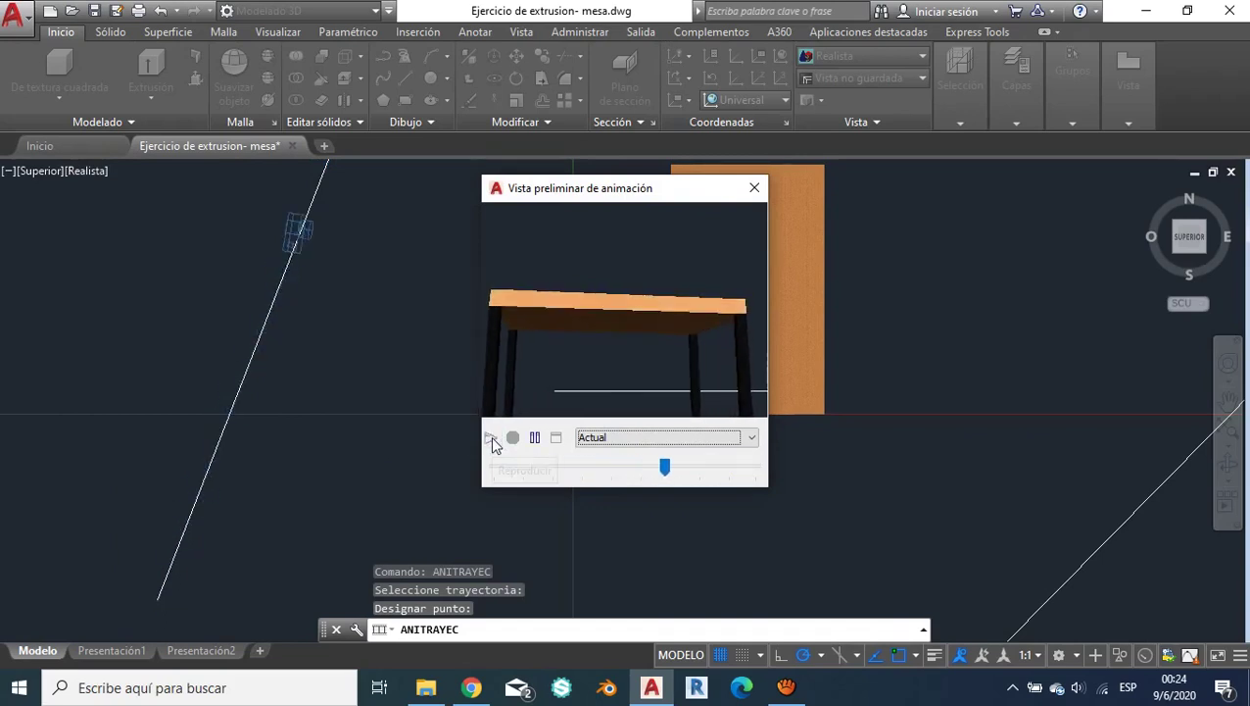
click(578, 438)
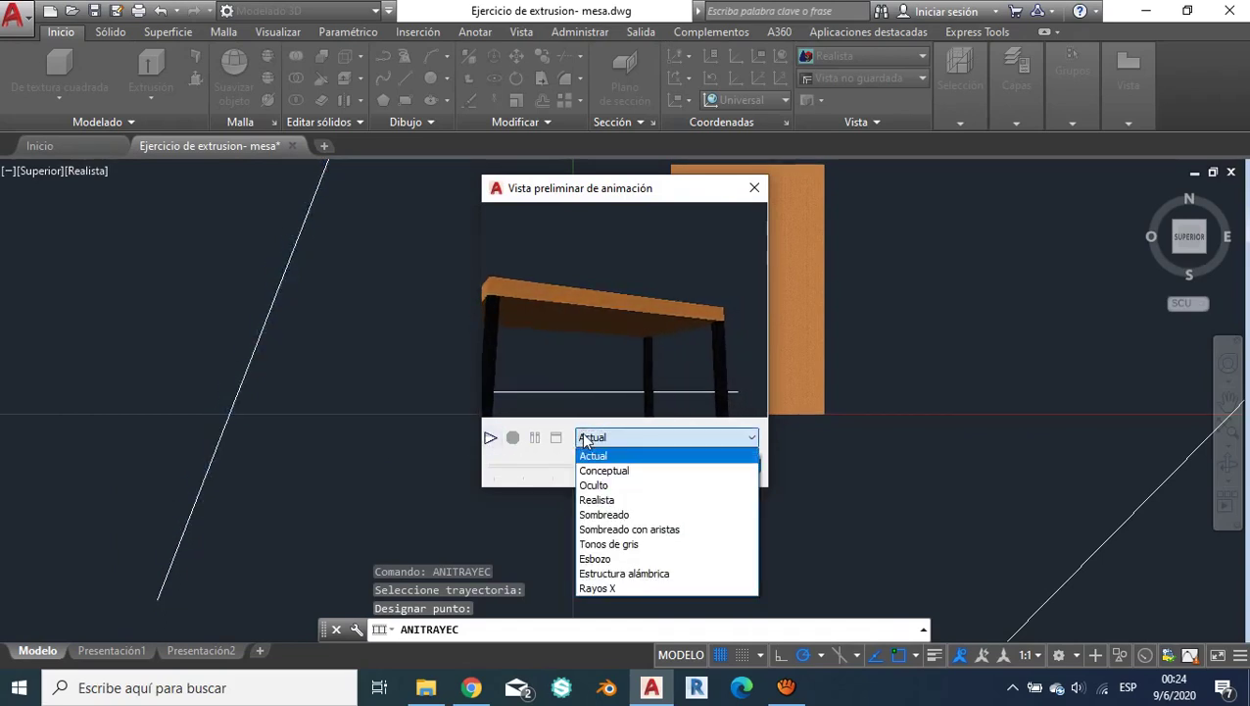
click(634, 500)
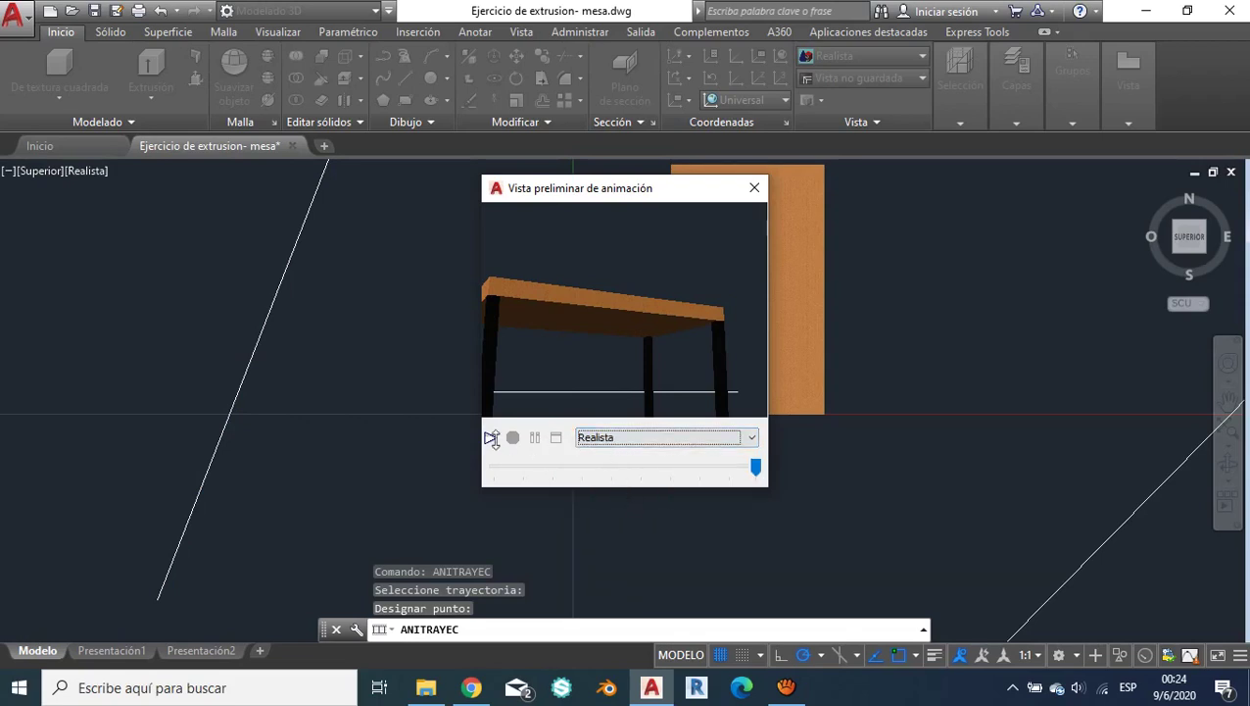
click(490, 437)
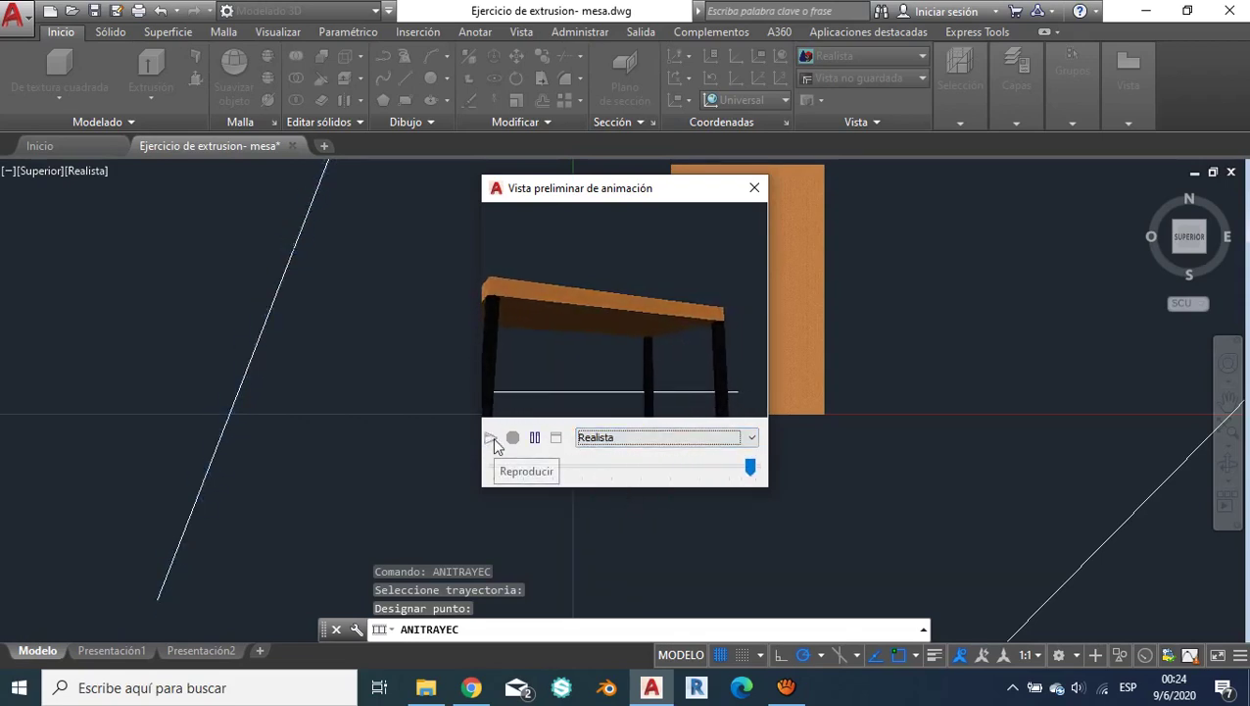
Step: Compare the preview in Conceptual and Realista, replay it, and close the preview
click(617, 438)
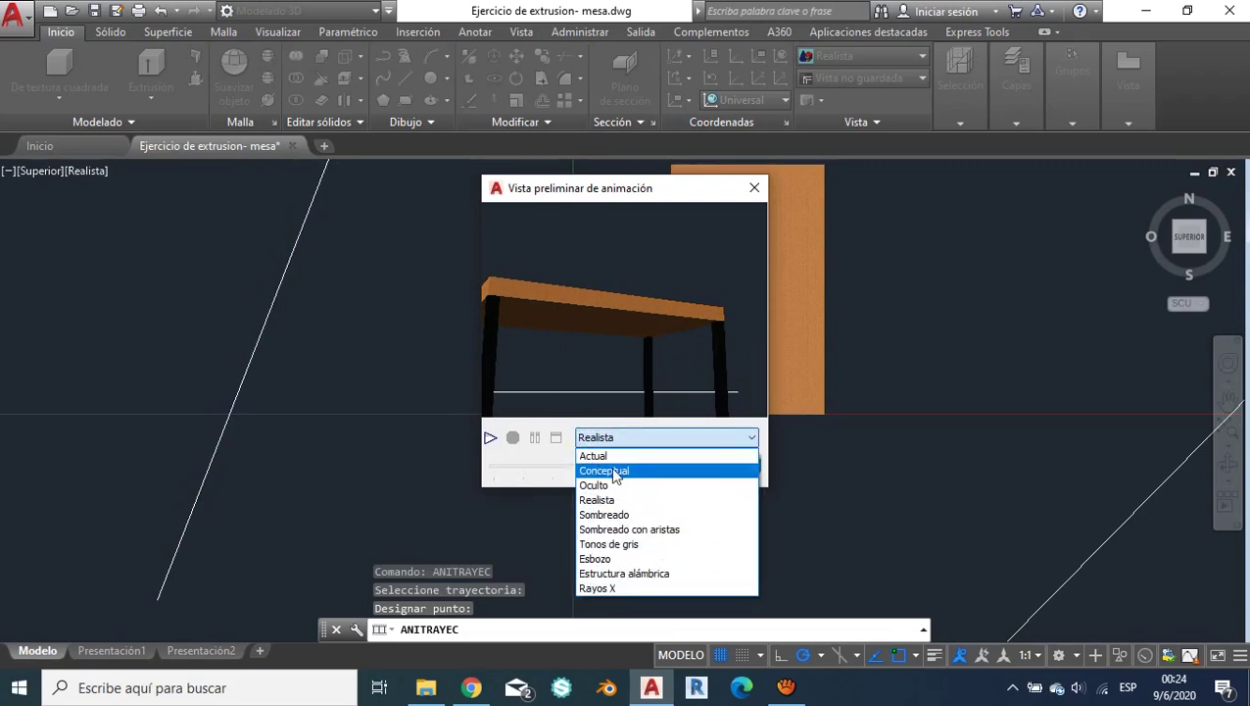
click(616, 471)
click(628, 438)
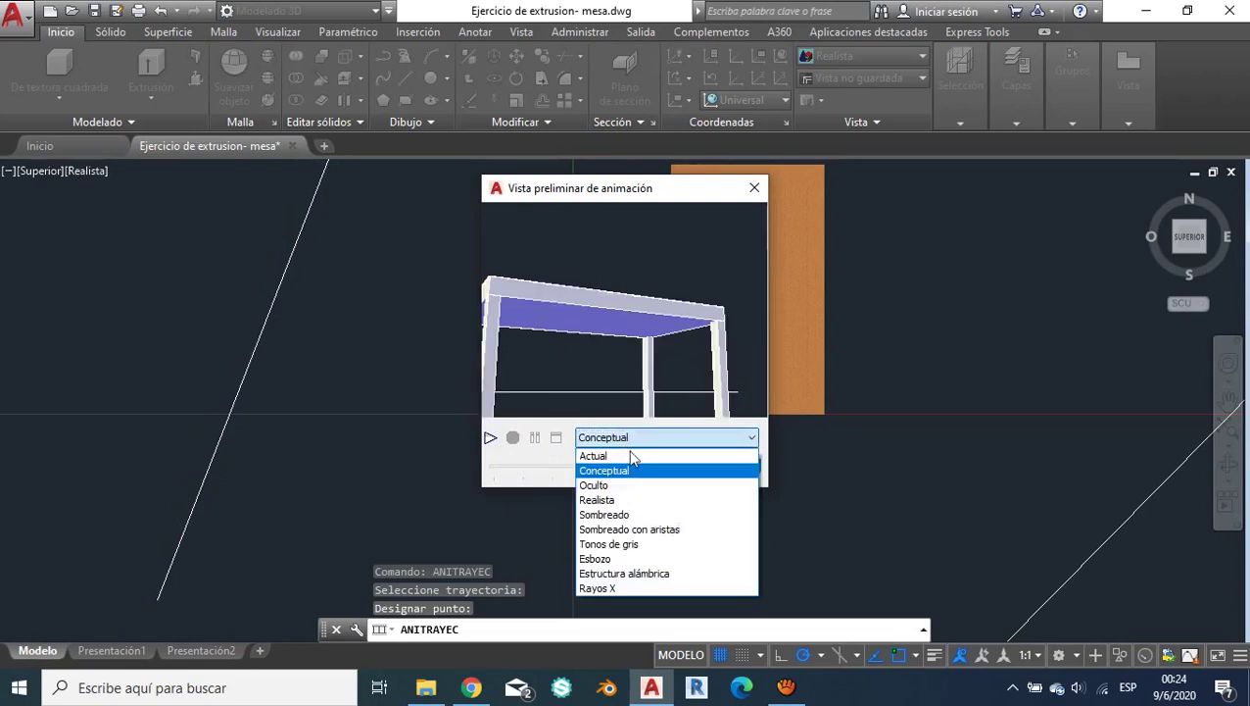
click(626, 497)
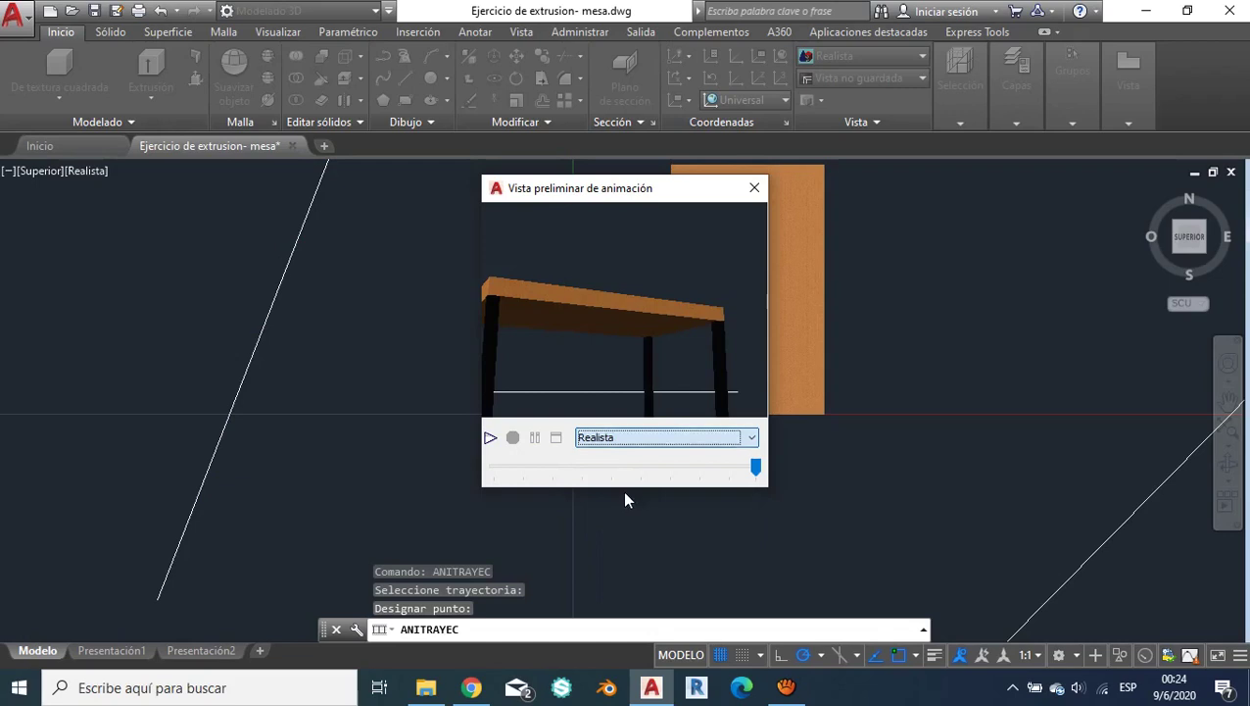
click(490, 438)
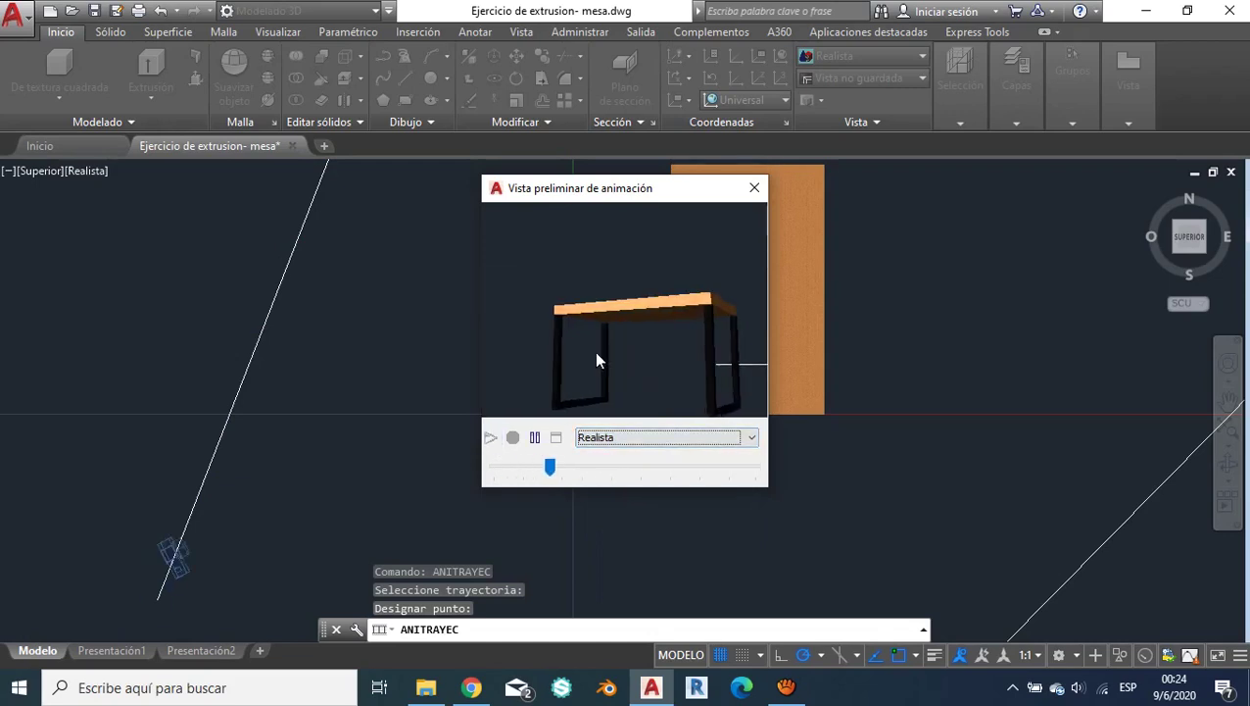
click(755, 188)
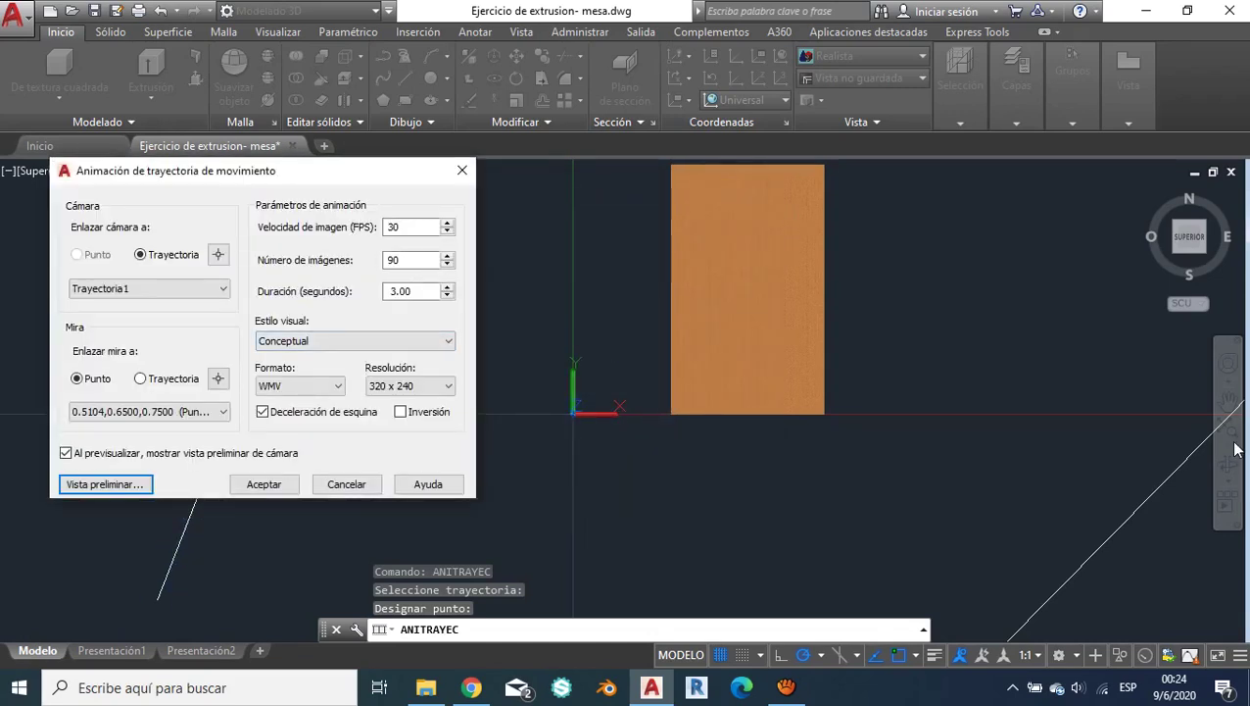
Step: Retarget the camera to a point on the table top saved as Punto 2, then preview it
click(698, 270)
click(217, 378)
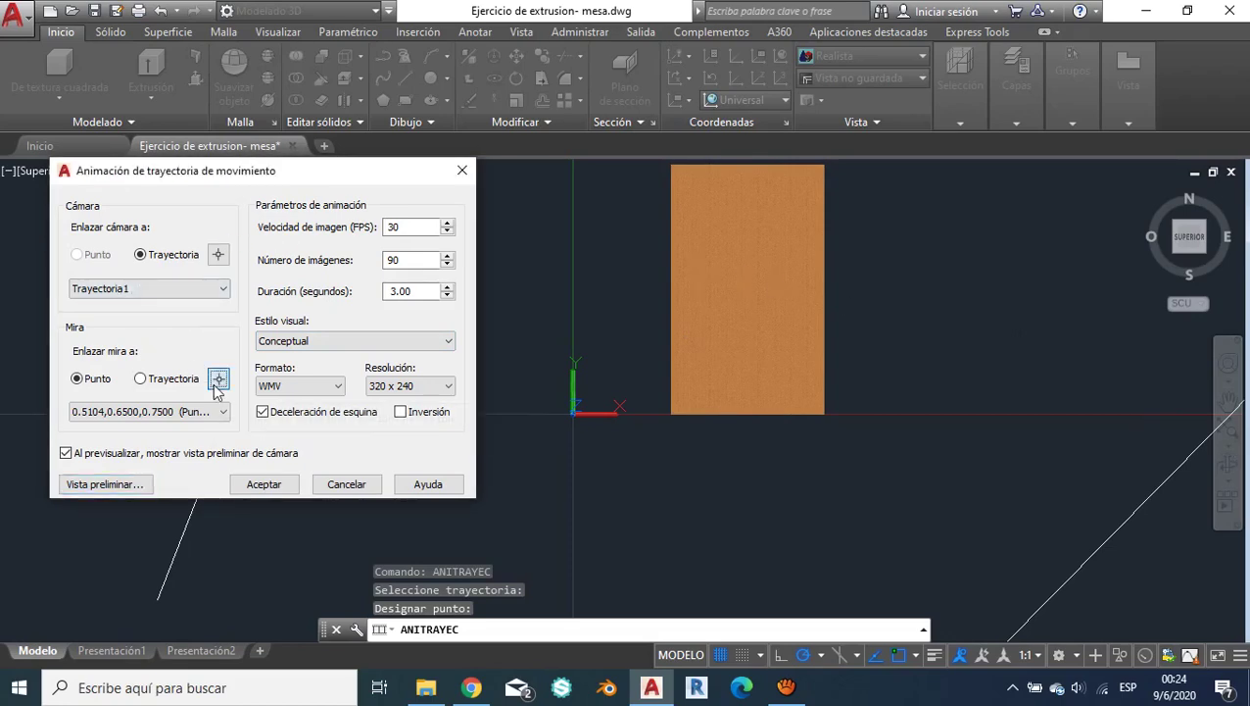
click(1229, 465)
mouse_move(809, 351)
mouse_down()
mouse_move(913, 268)
mouse_move(731, 258)
mouse_up()
key(Escape)
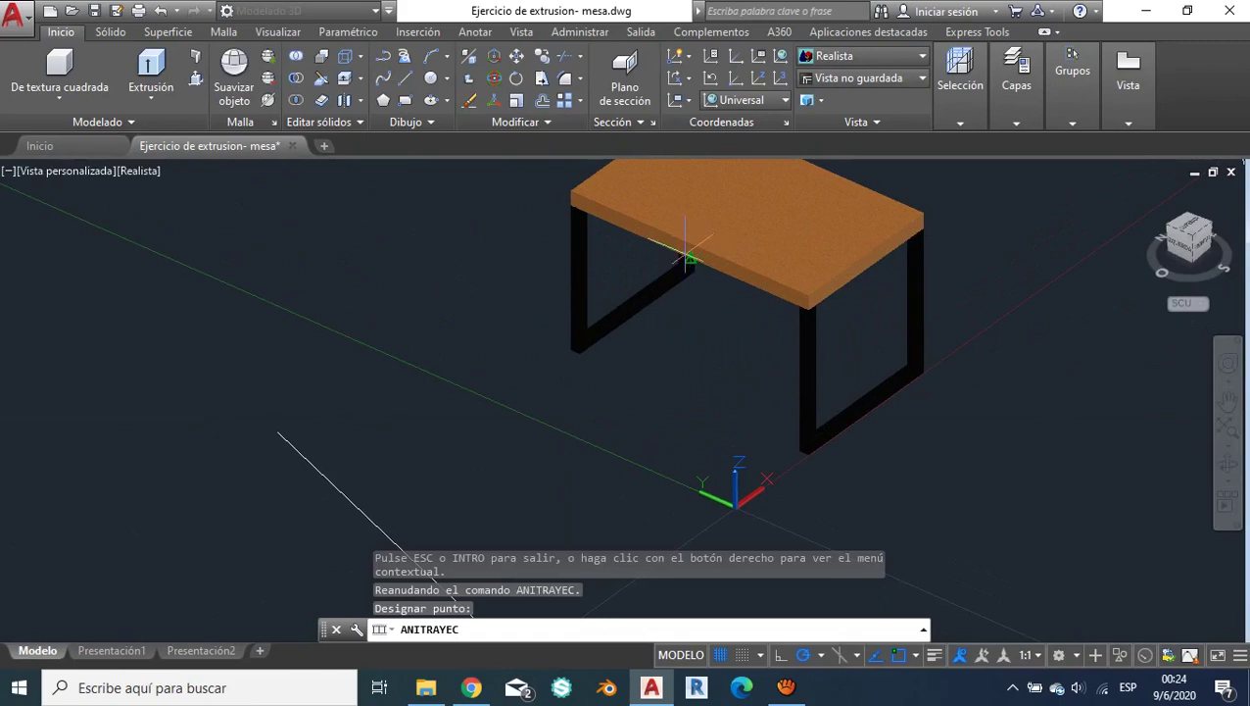
click(687, 247)
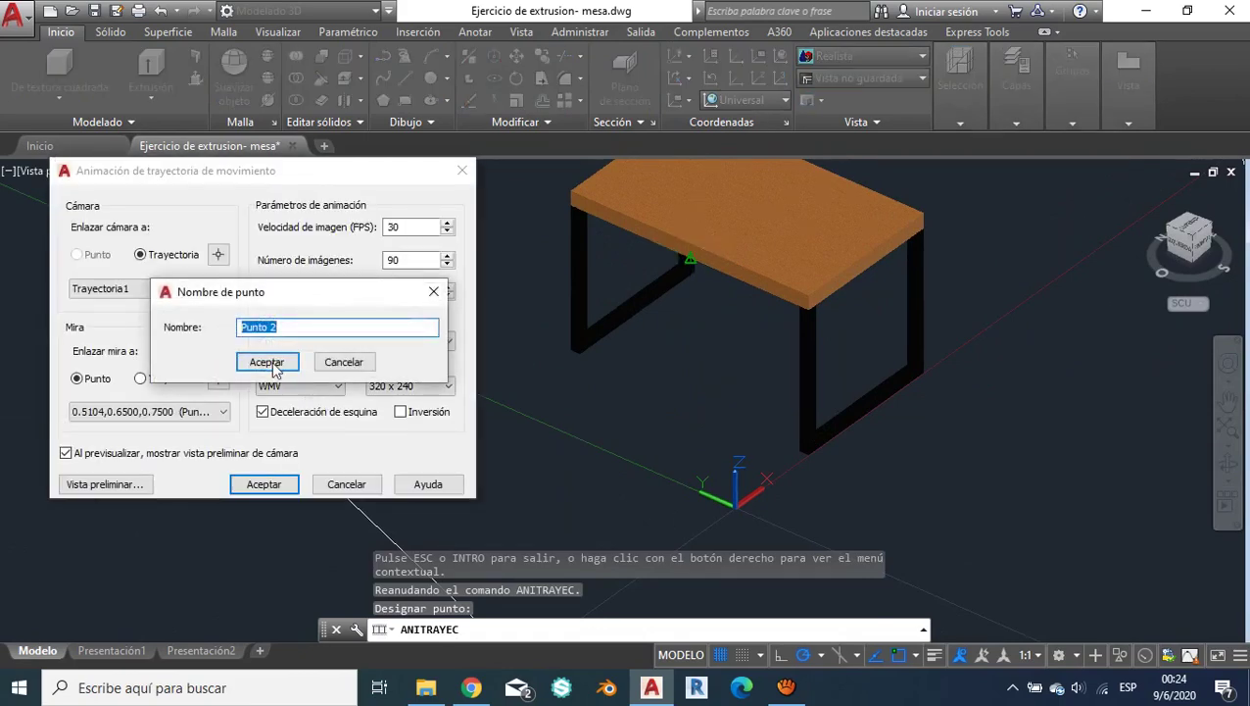
click(265, 360)
click(128, 483)
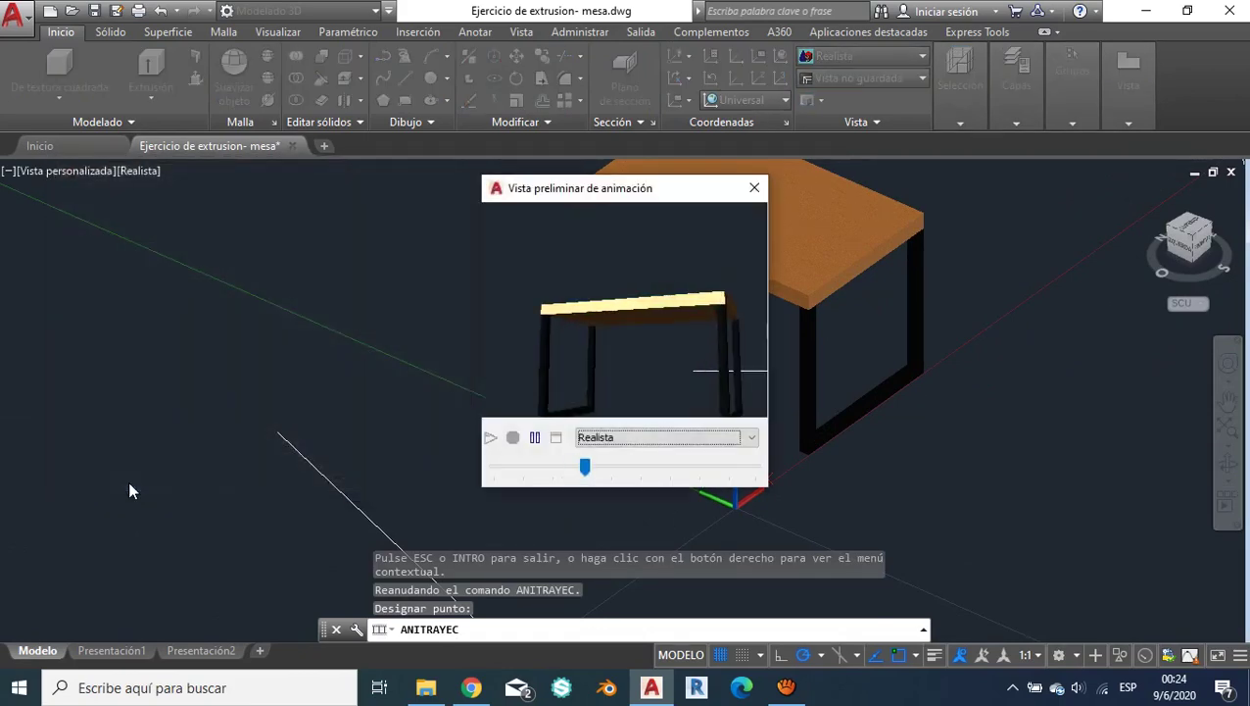
key(Escape)
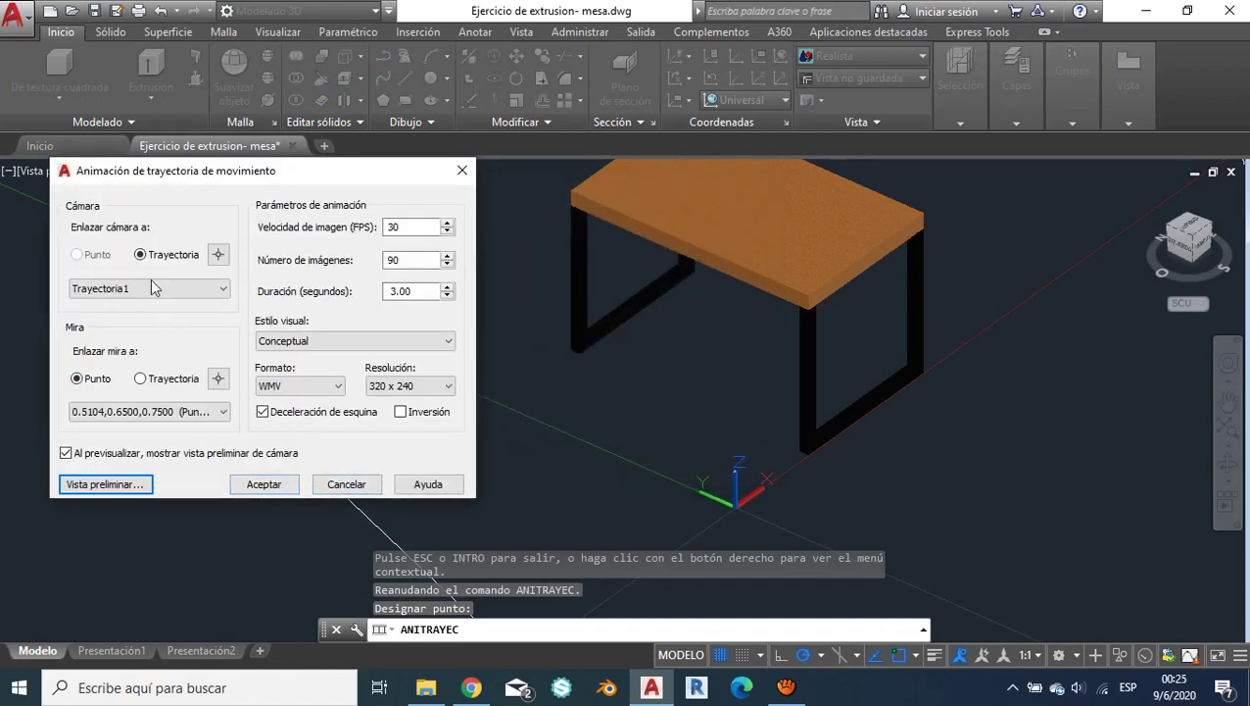
Step: Choose Renderizado style with WMV format, preview the animation, and confirm to save the video
click(316, 341)
click(316, 376)
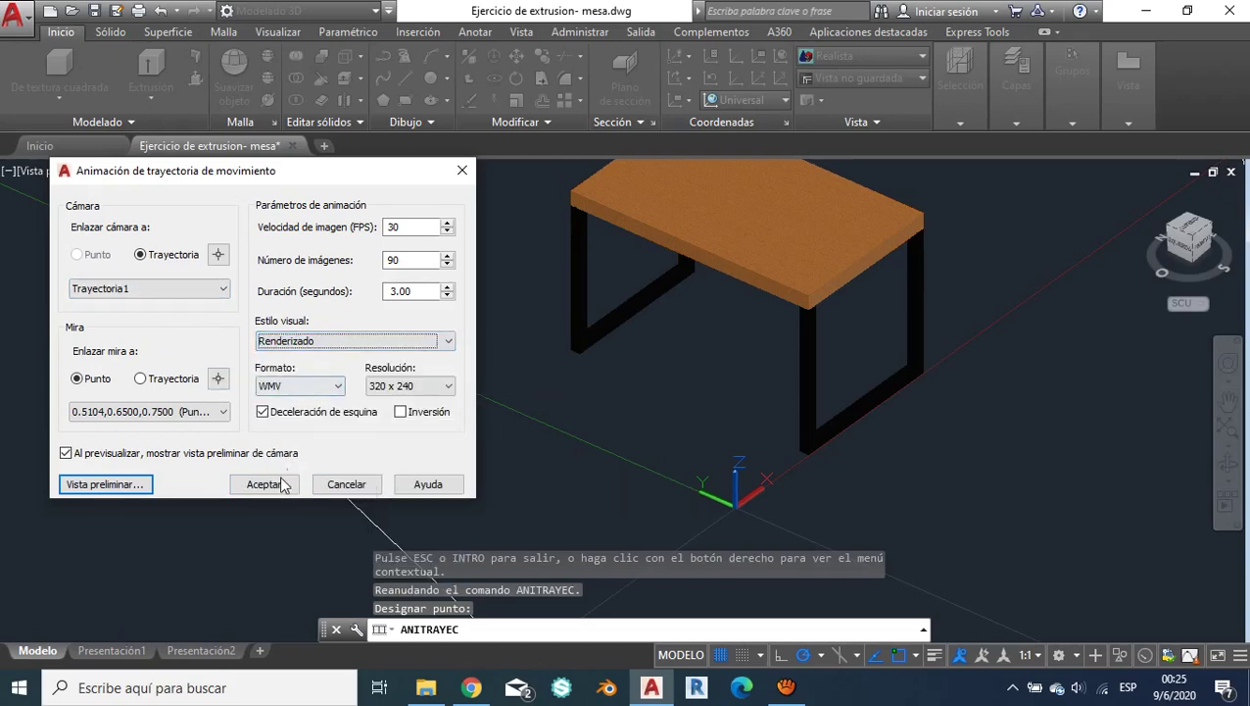
click(286, 389)
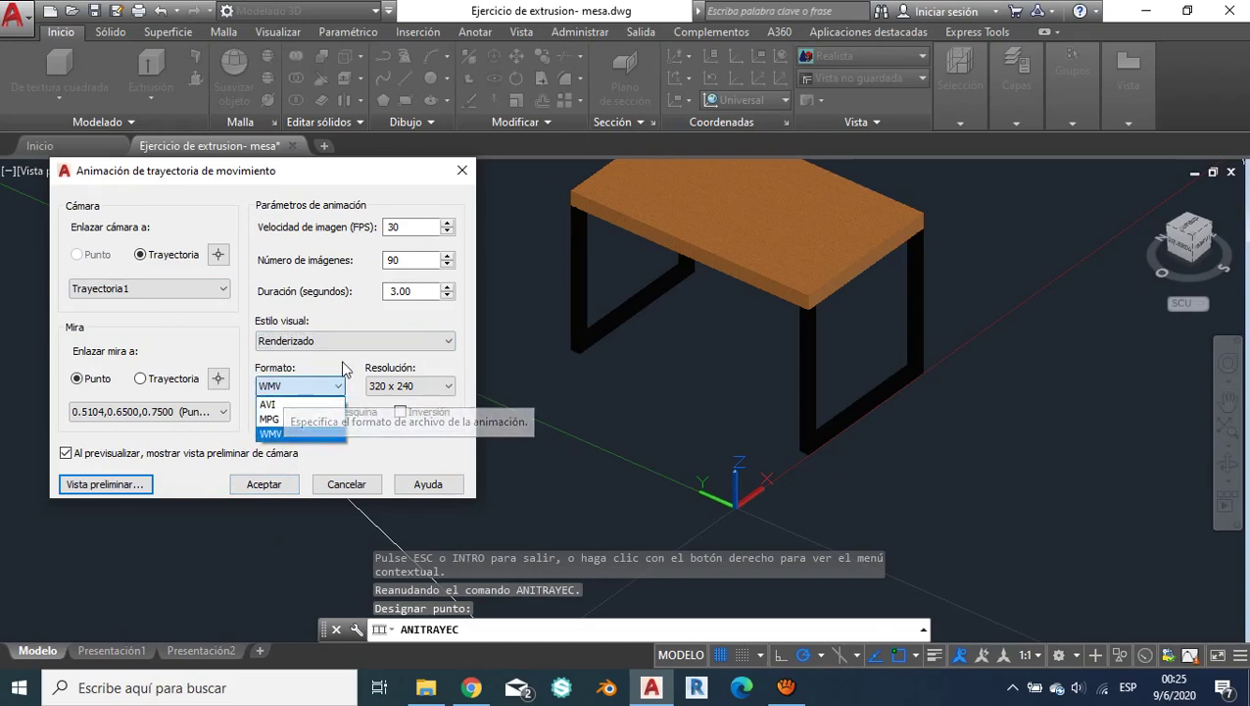
click(343, 367)
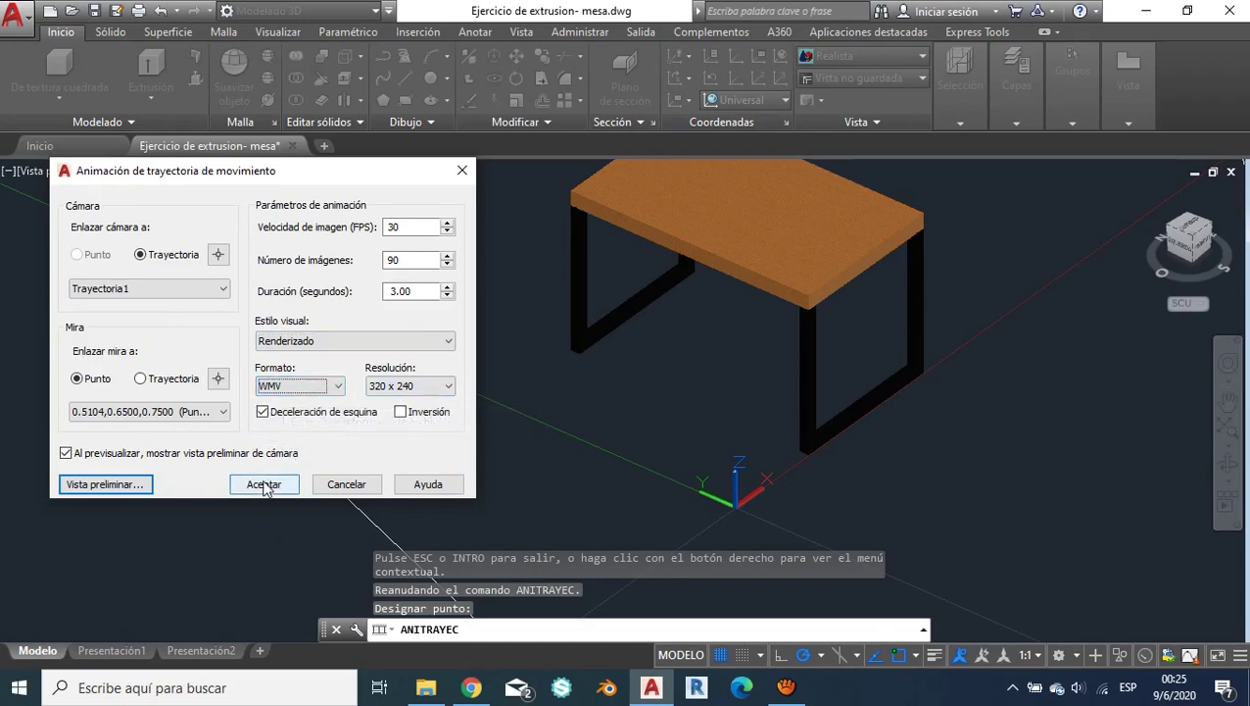
click(116, 484)
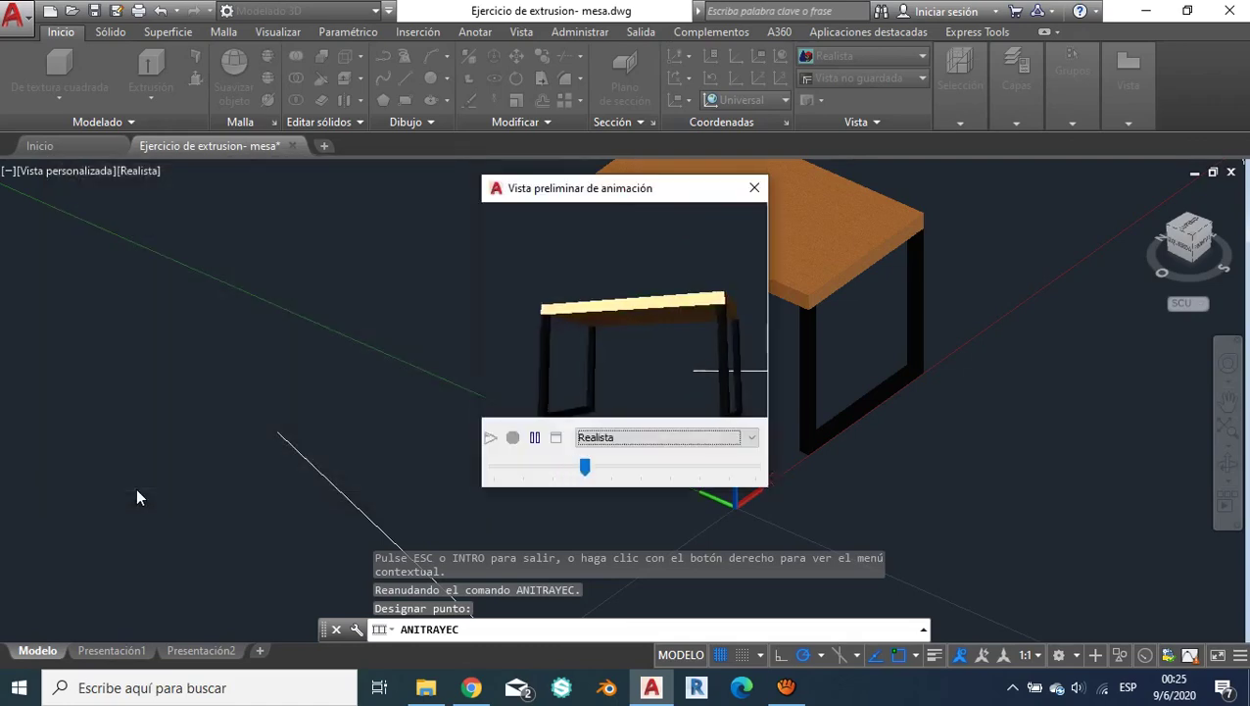
click(755, 189)
click(280, 483)
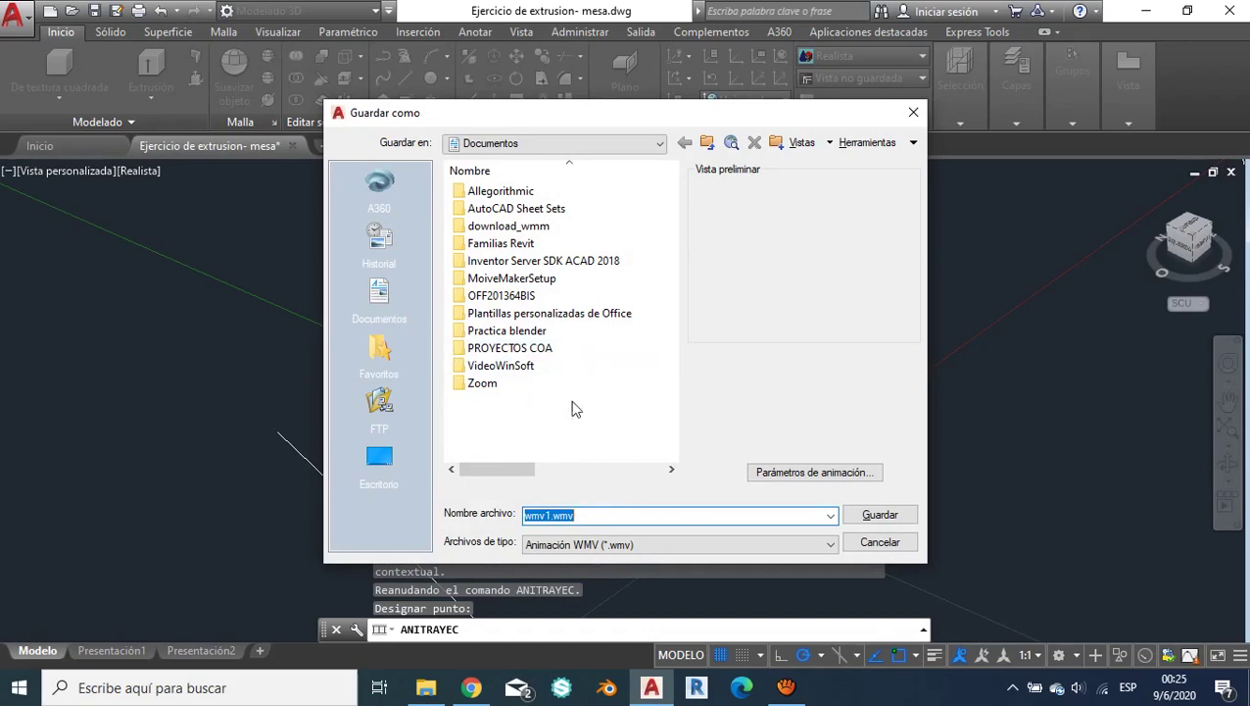
Step: Save the animation as wmv1.wmv, let the video render, close the preview and end the command
click(894, 513)
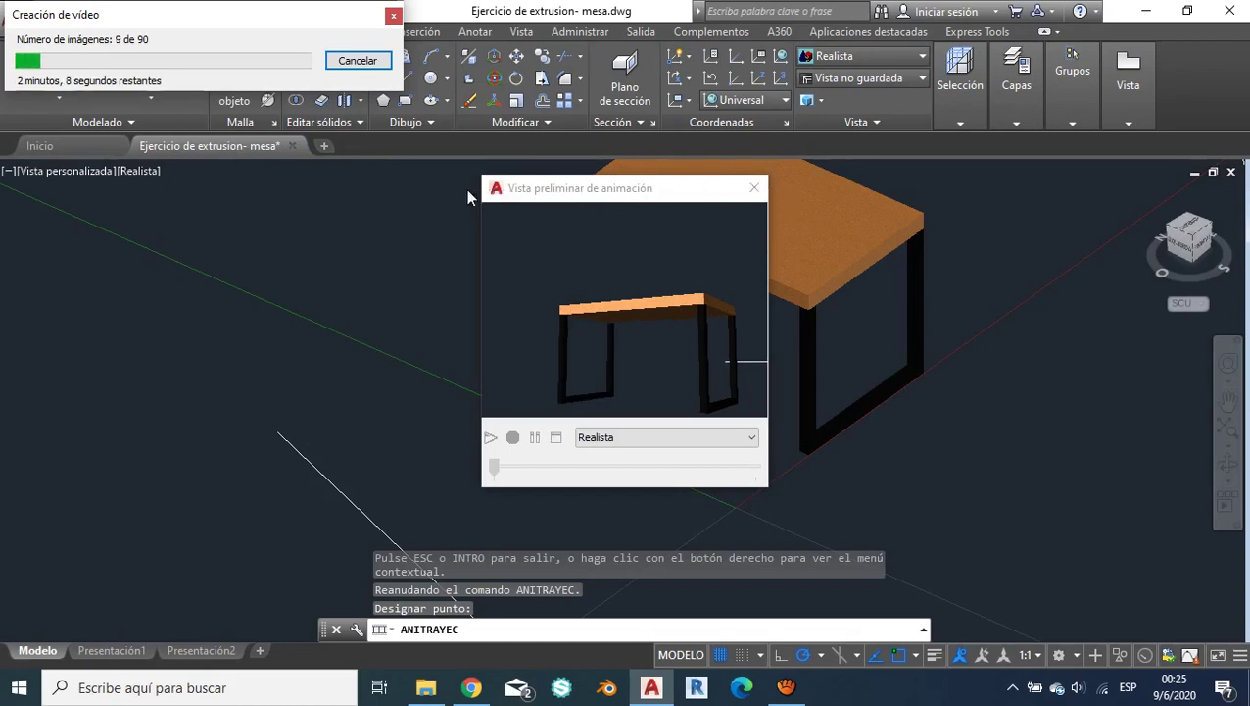
click(355, 65)
key(Escape)
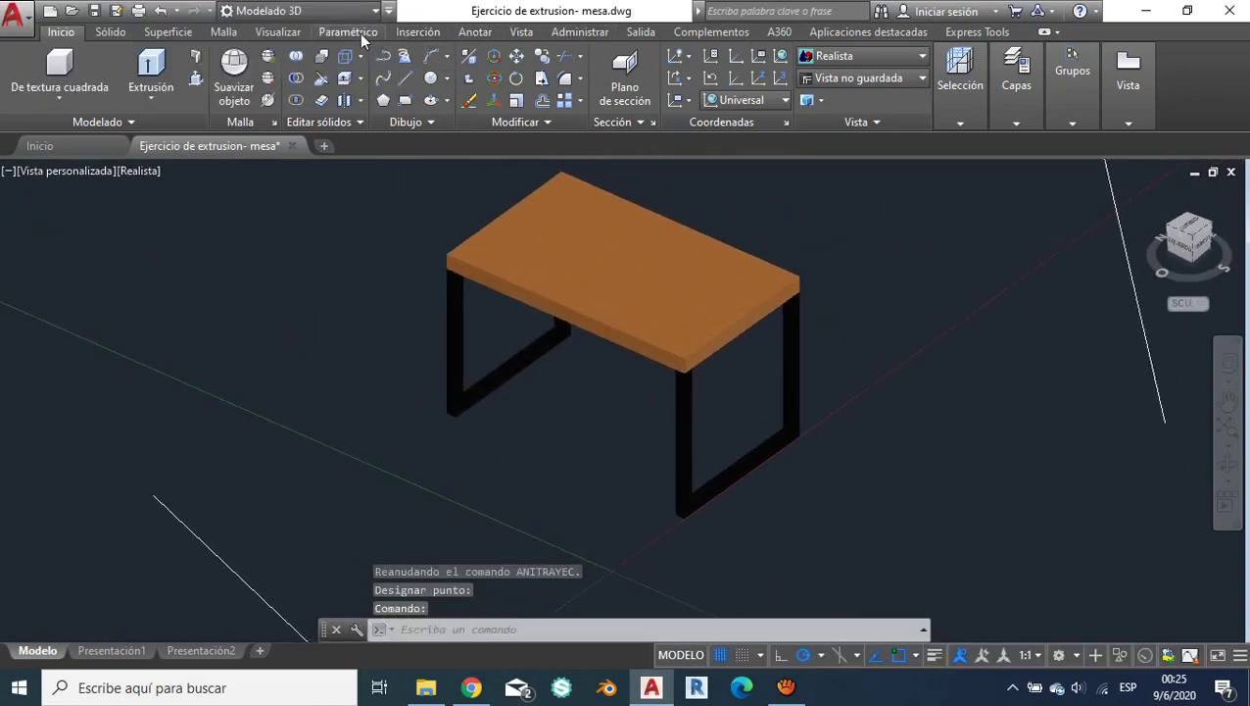
Step: Switch the ribbon to the Visualizar tab for lights, sun, materials and rendering
click(280, 36)
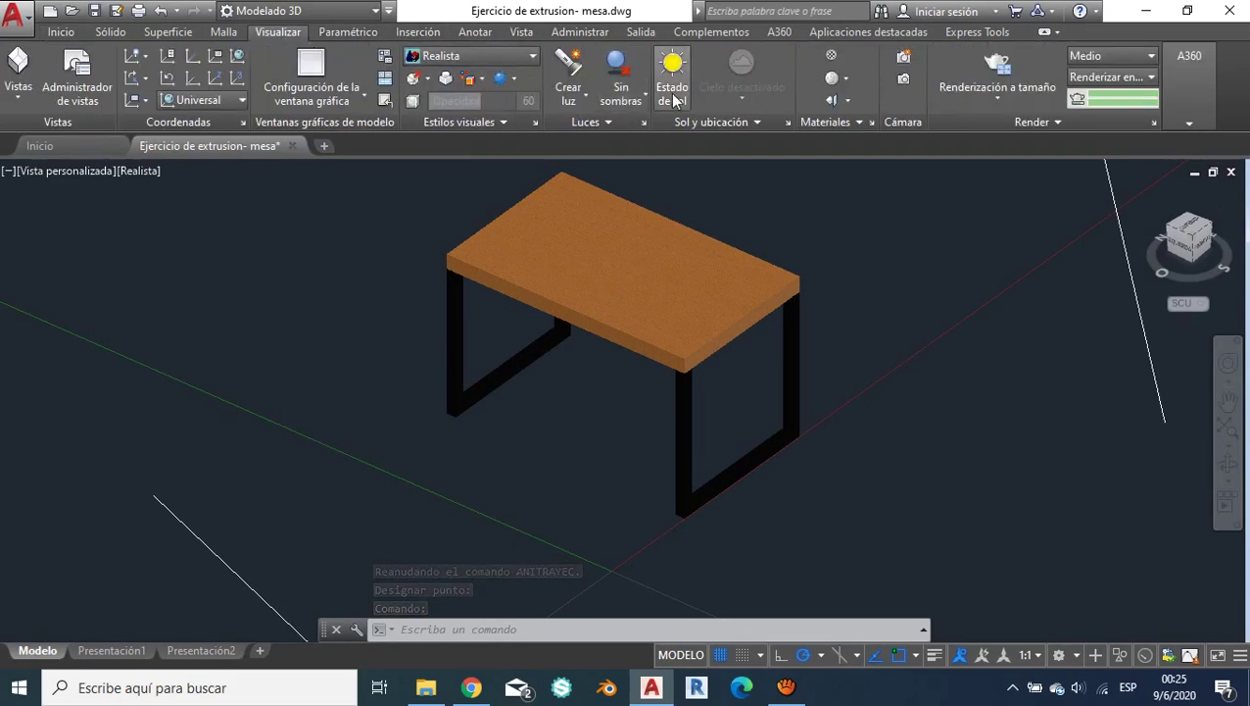